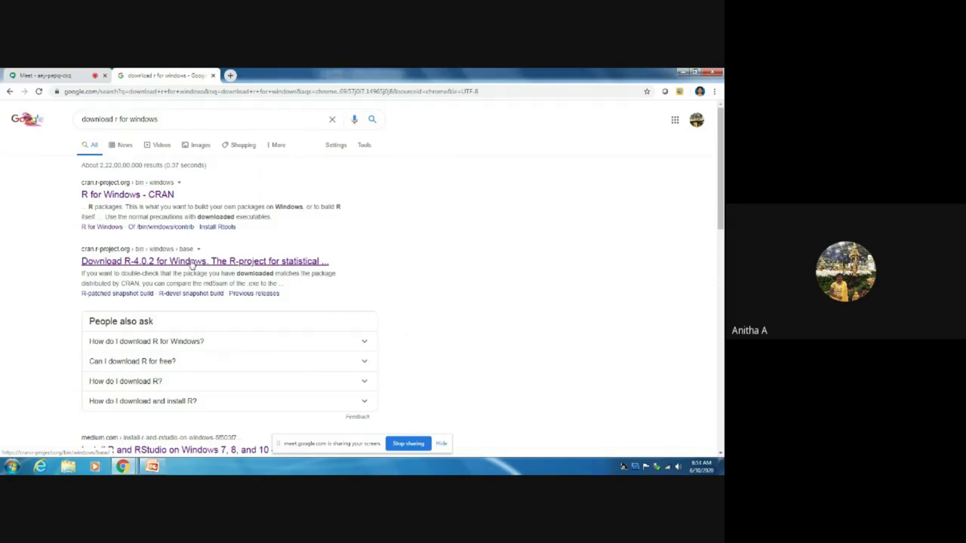
# Open the CRAN page for R-4.0.2 for Windows from the search results and start the installer download
pyautogui.click(192, 264)
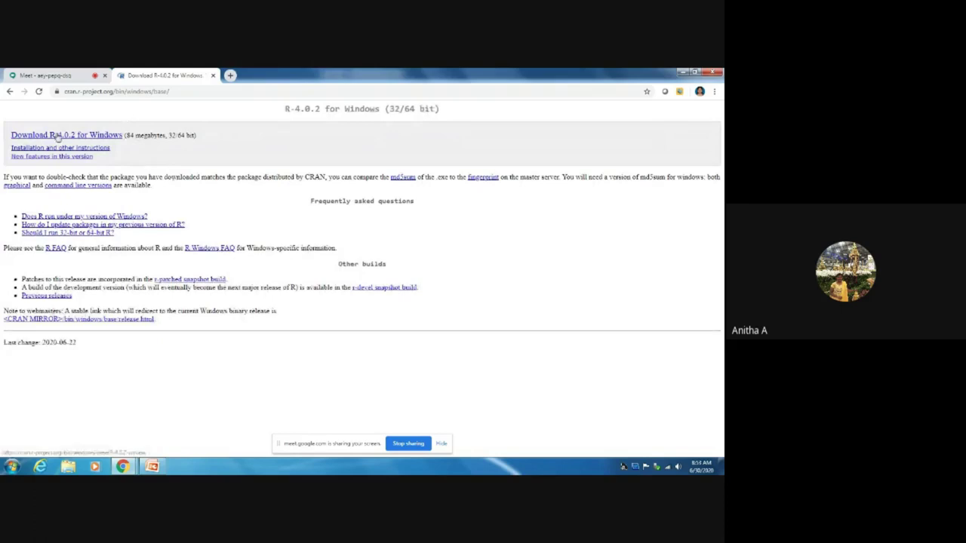
pyautogui.moveTo(167, 136); pyautogui.dragTo(200, 137)
pyautogui.click(105, 135)
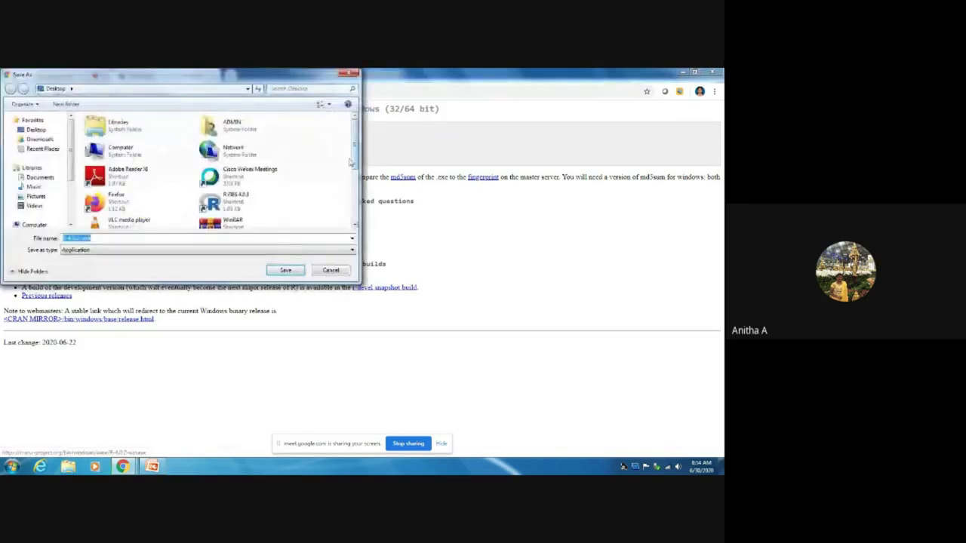
# Save the R-4.0.2-win installer to Local Disk (D:) and pause its download
pyautogui.moveTo(356, 158); pyautogui.dragTo(355, 219)
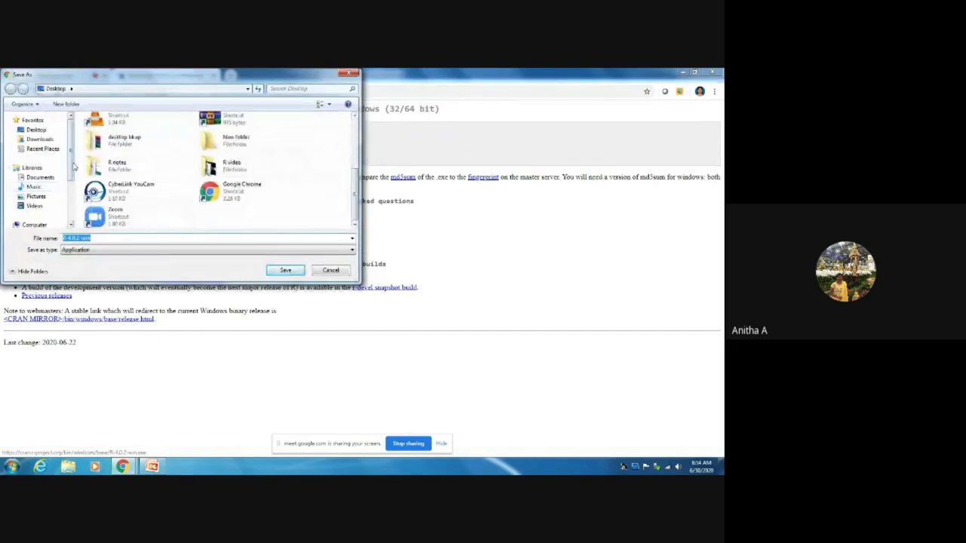
pyautogui.scroll(-3, 68, 170)
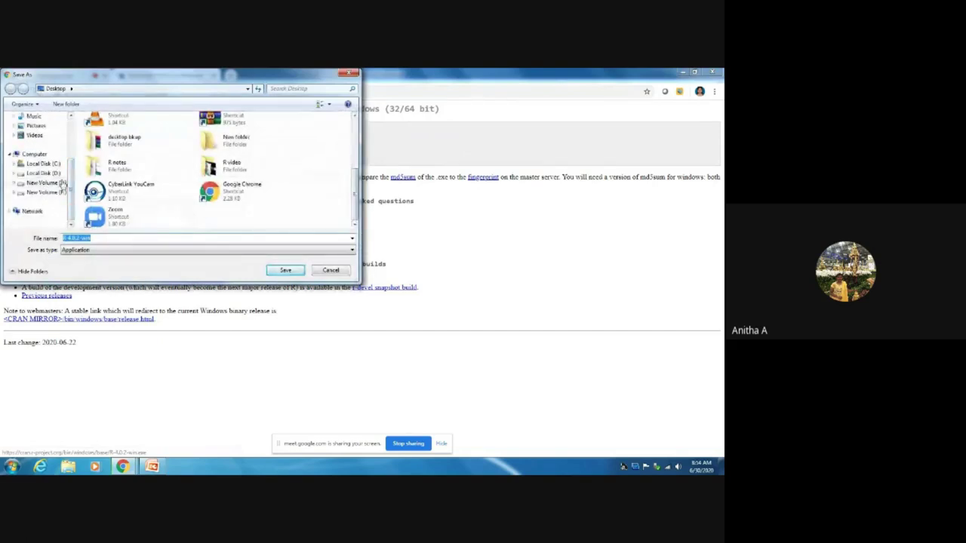
pyautogui.click(63, 183)
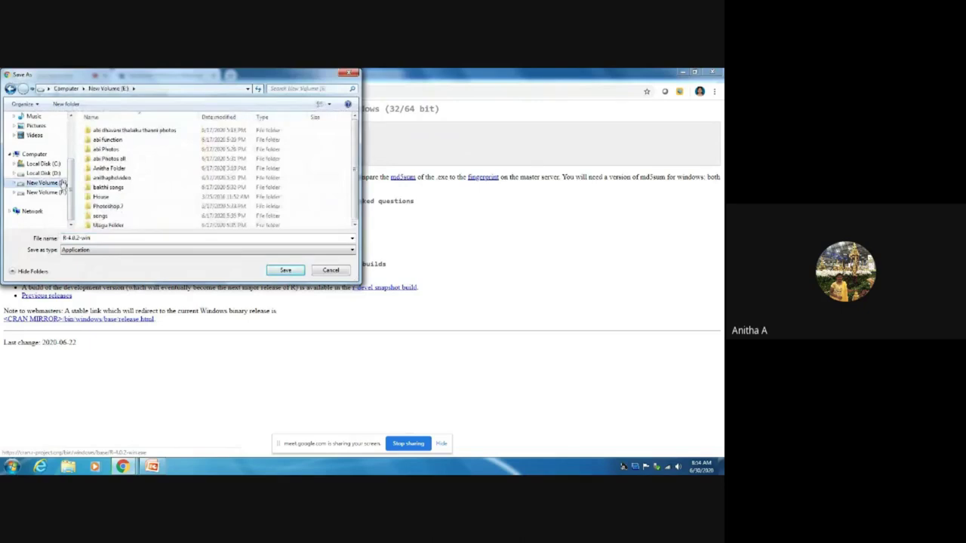
pyautogui.click(46, 173)
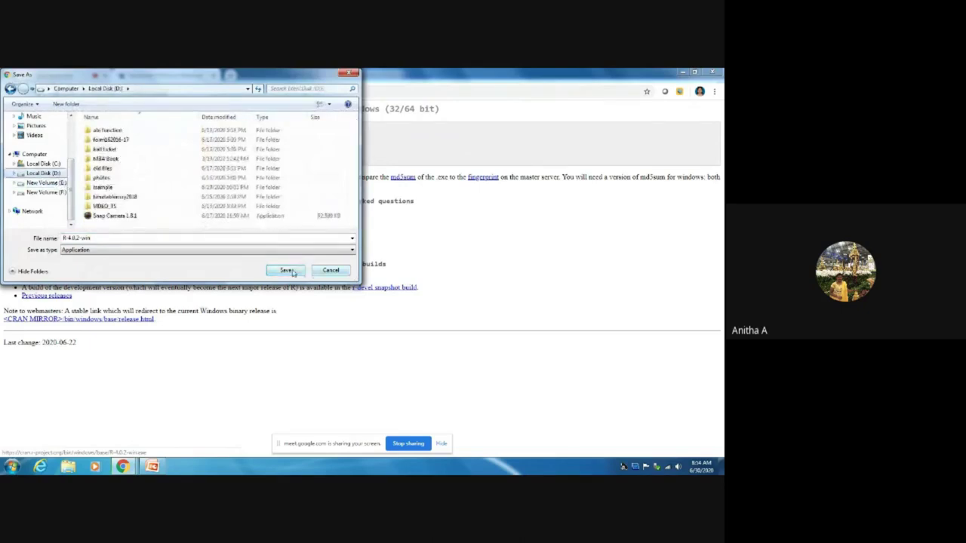
pyautogui.click(286, 270)
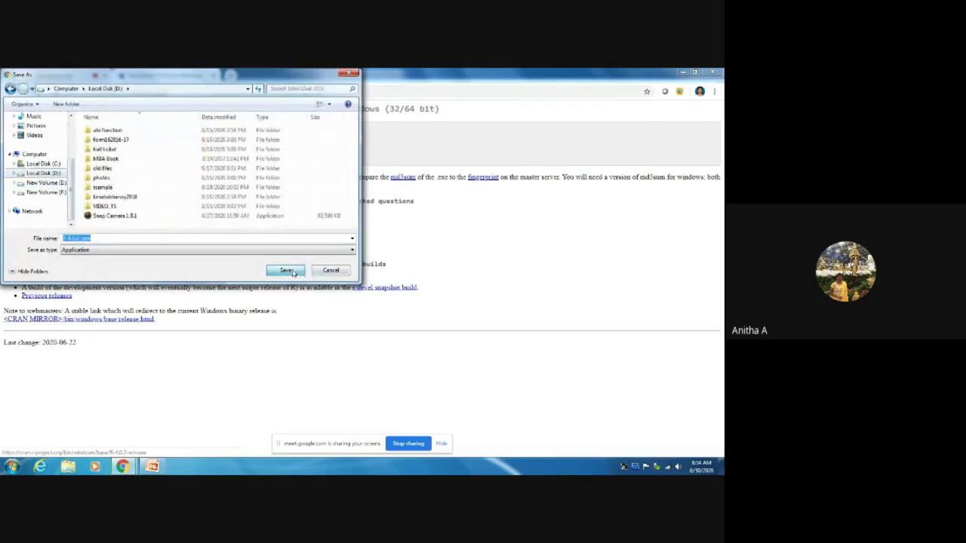
pyautogui.click(293, 272)
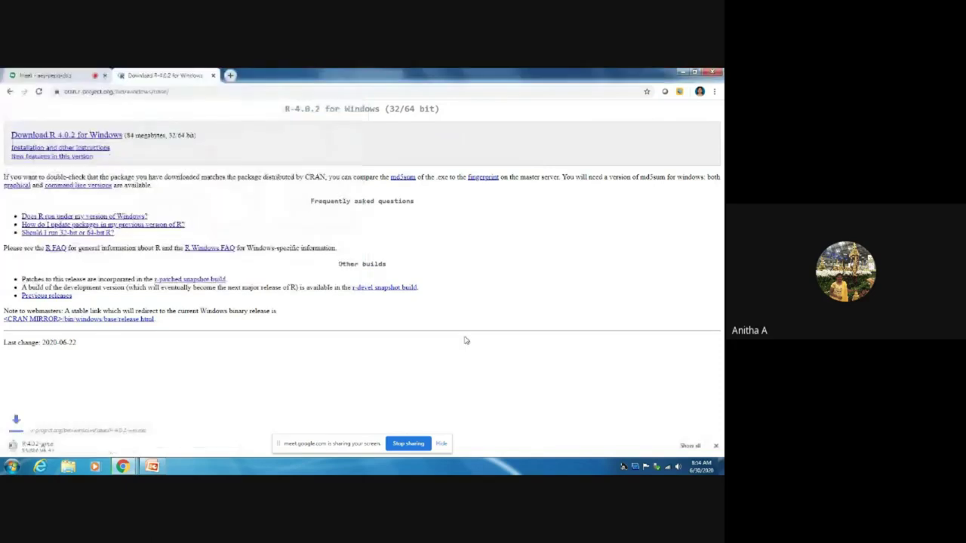
pyautogui.click(95, 449)
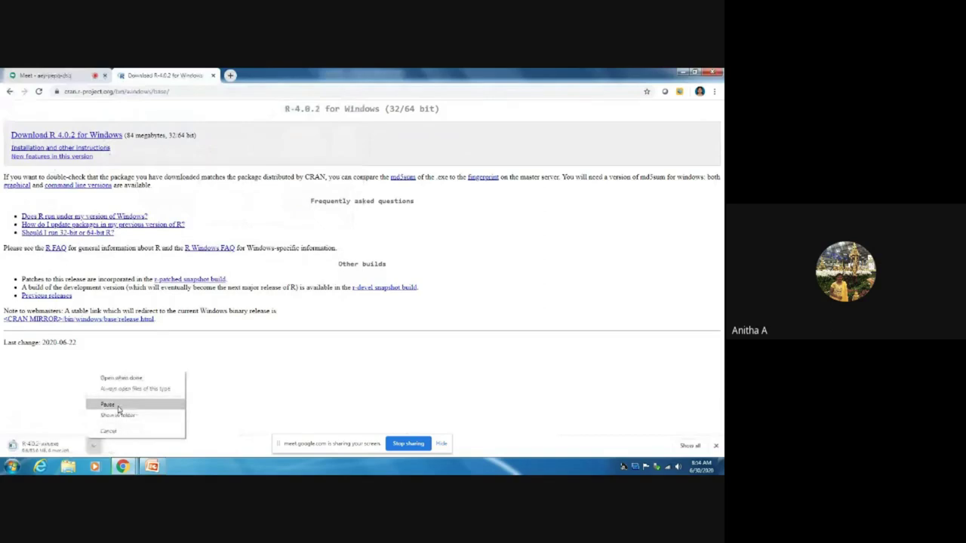
pyautogui.click(118, 405)
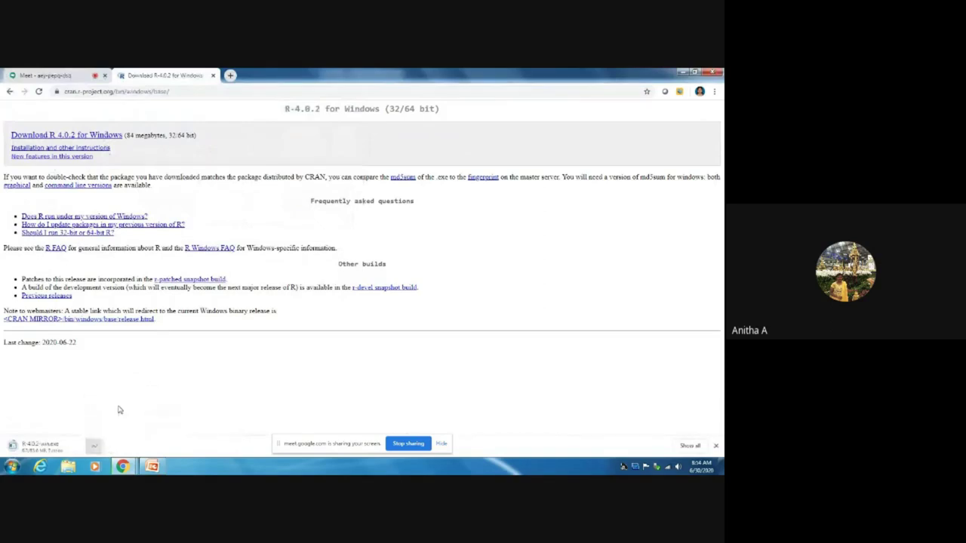
# Switch to the PowerPoint presentation and review the R console installation slides from Step 2 through Step 5
pyautogui.click(152, 467)
pyautogui.scroll(-2, 569, 238)
pyautogui.scroll(-1, 573, 259)
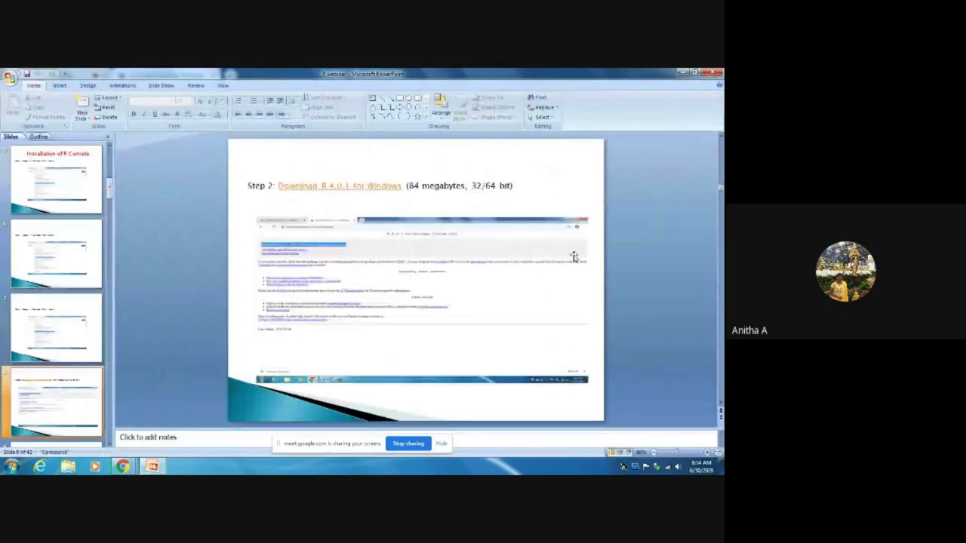
pyautogui.scroll(-1, 574, 258)
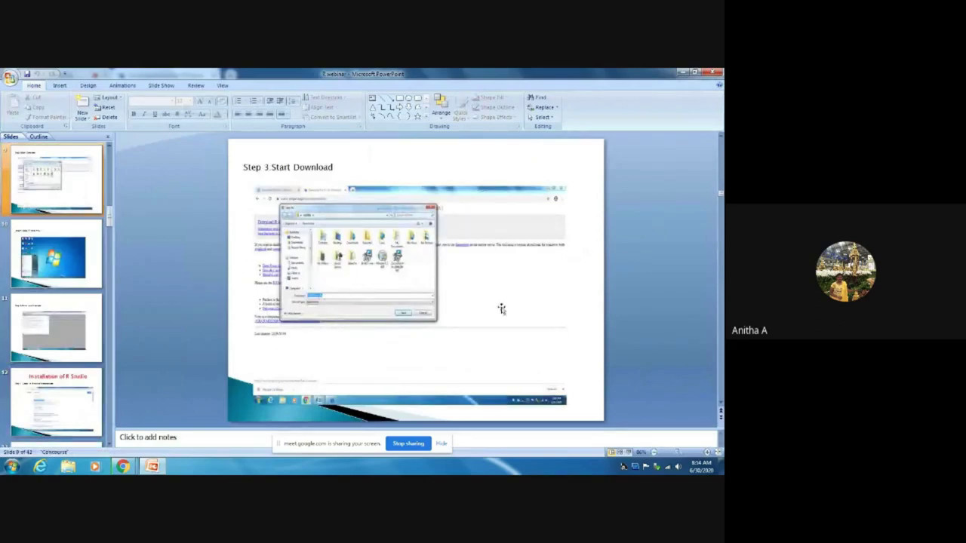
pyautogui.scroll(-1, 501, 309)
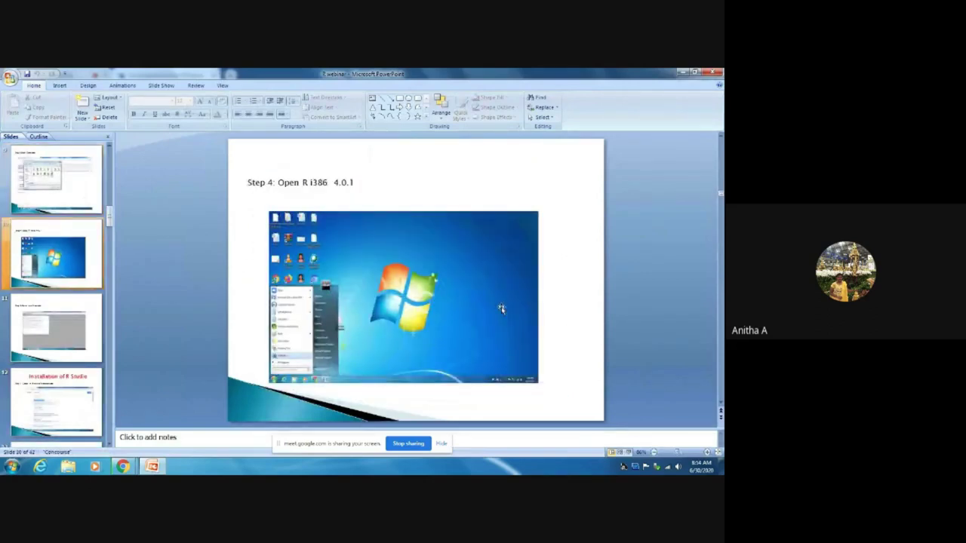
pyautogui.scroll(1, 501, 308)
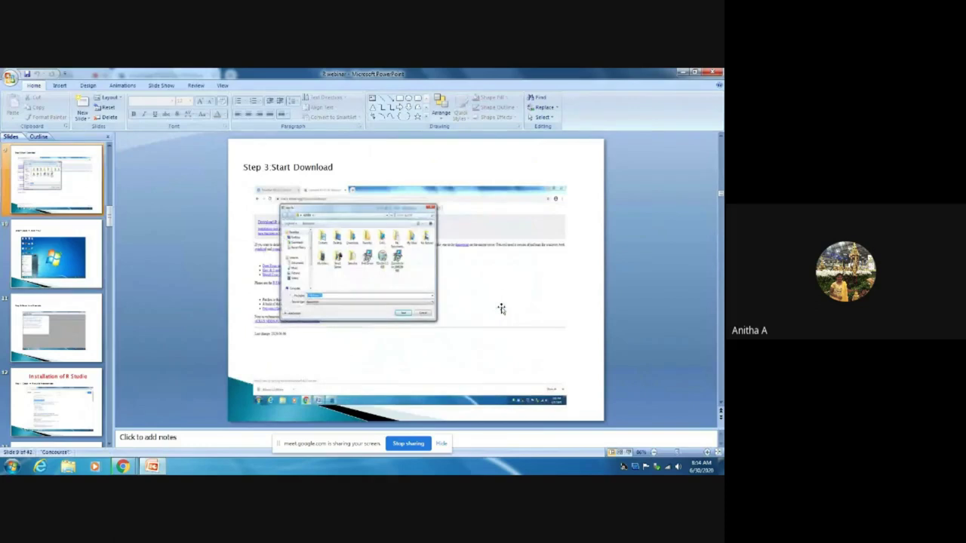
pyautogui.scroll(1, 501, 308)
pyautogui.scroll(-1, 501, 309)
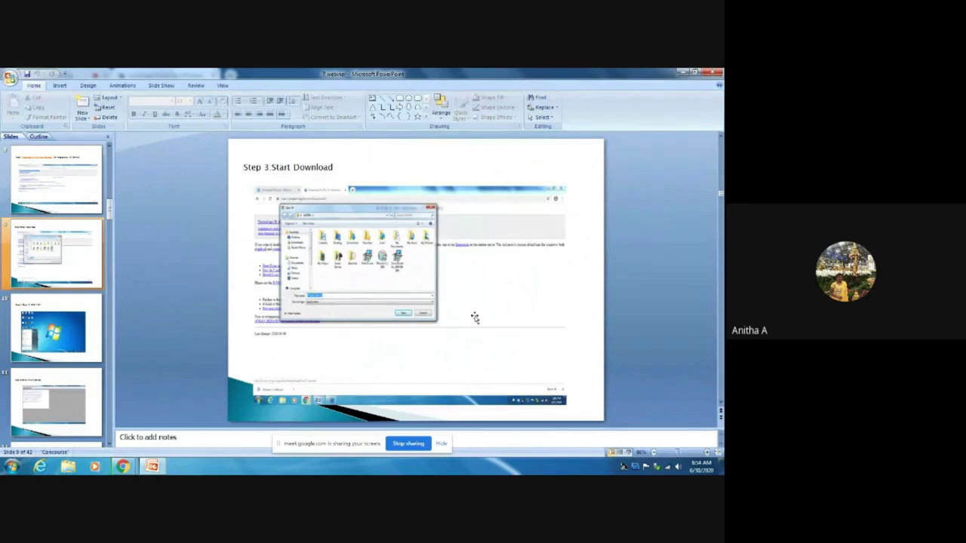
pyautogui.scroll(-1, 474, 318)
pyautogui.scroll(-1, 473, 318)
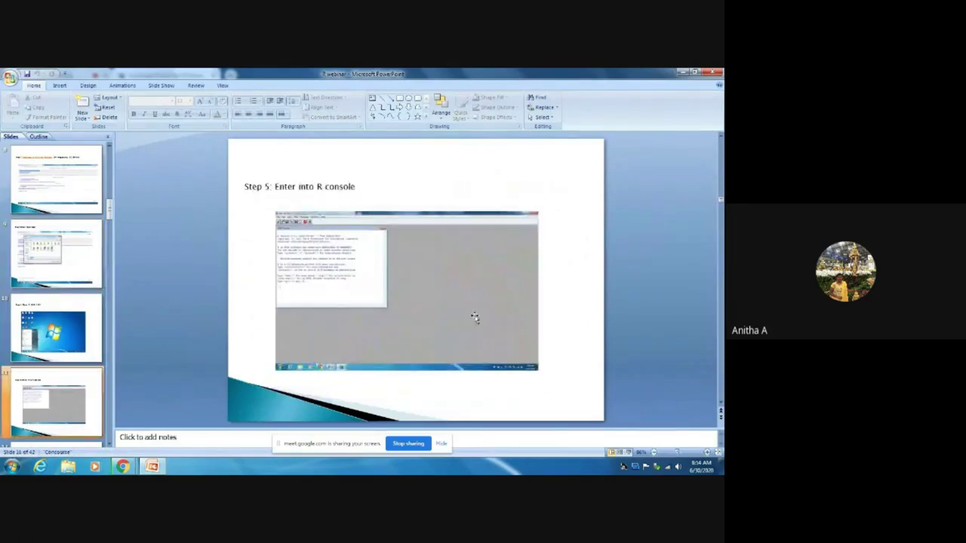
pyautogui.scroll(1, 474, 318)
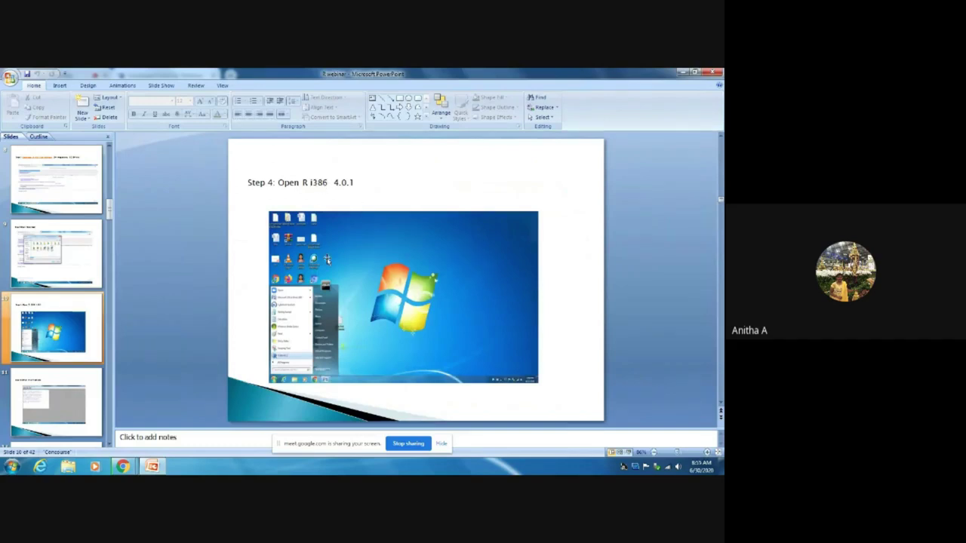
# Launch the installed 32-bit R i386 4.0.1 from the R program folder
pyautogui.click(6, 469)
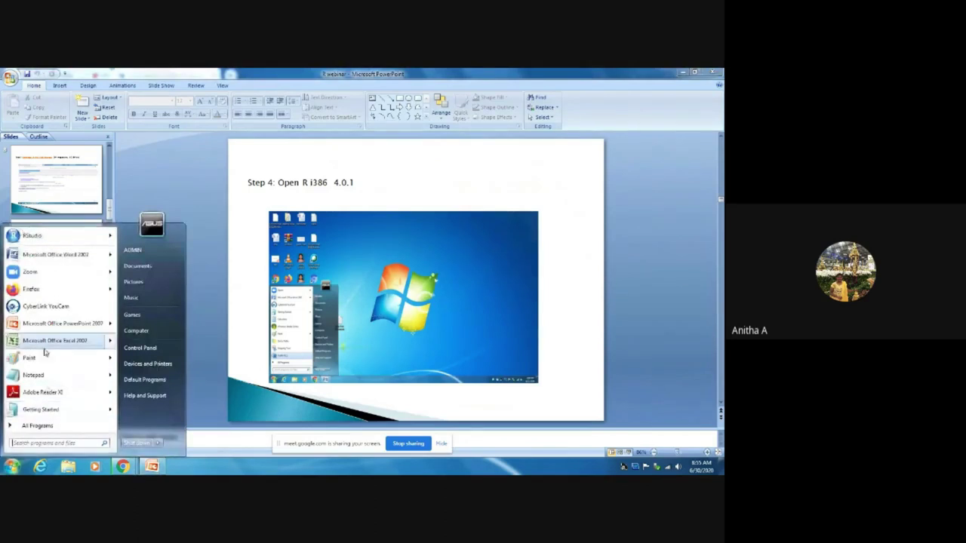
pyautogui.click(39, 428)
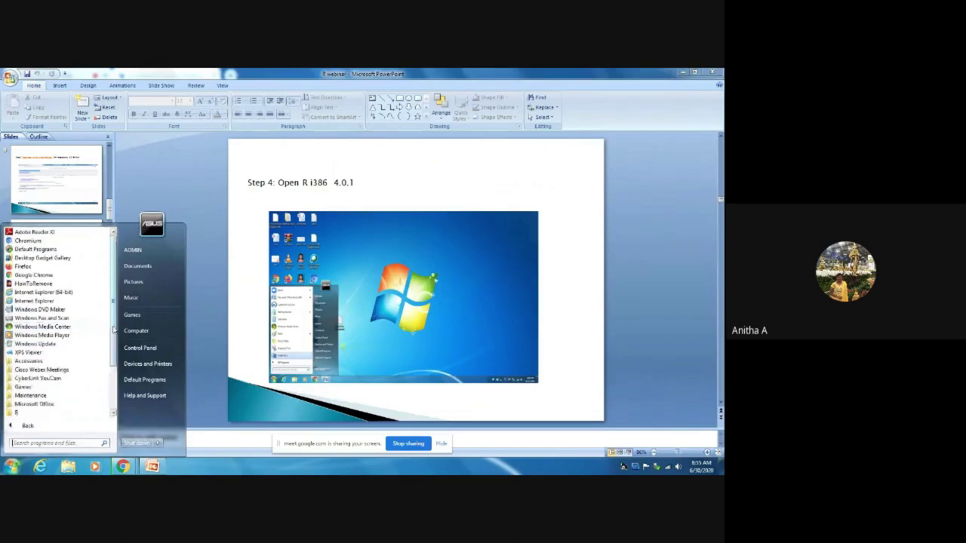
pyautogui.moveTo(113, 329); pyautogui.dragTo(110, 397)
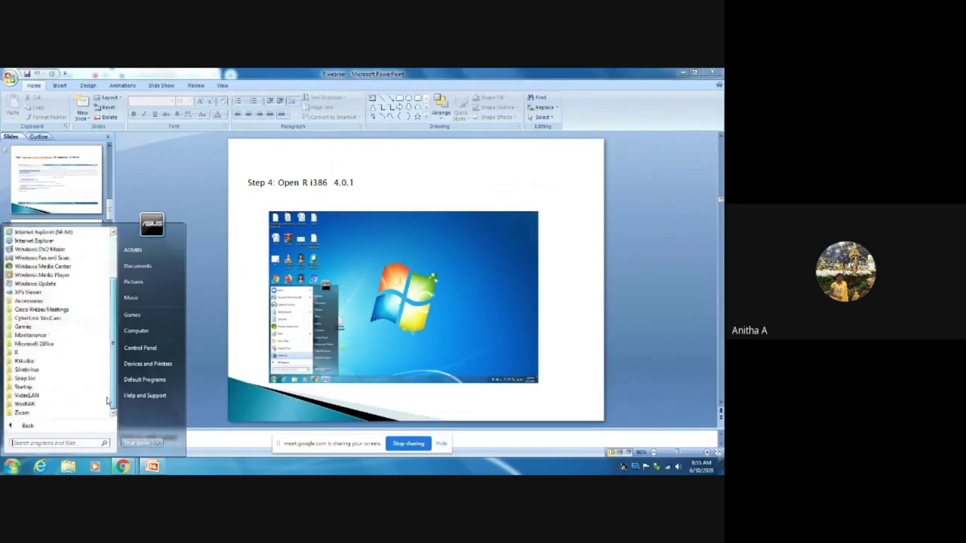
pyautogui.click(47, 355)
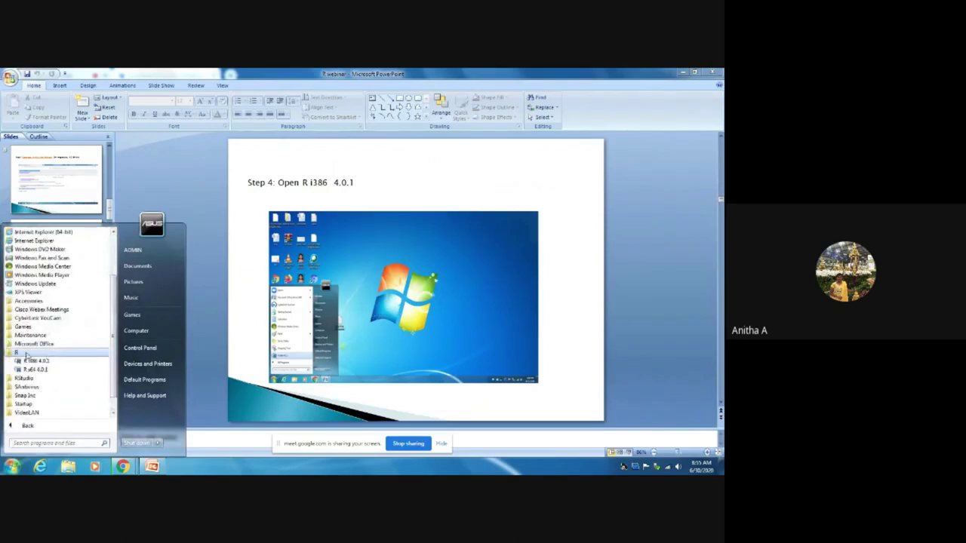
pyautogui.click(12, 355)
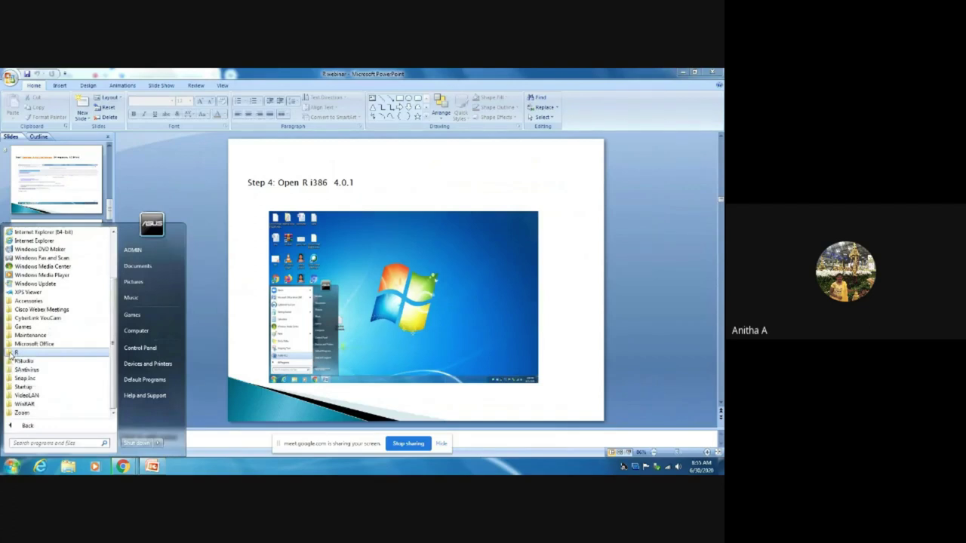
pyautogui.click(12, 353)
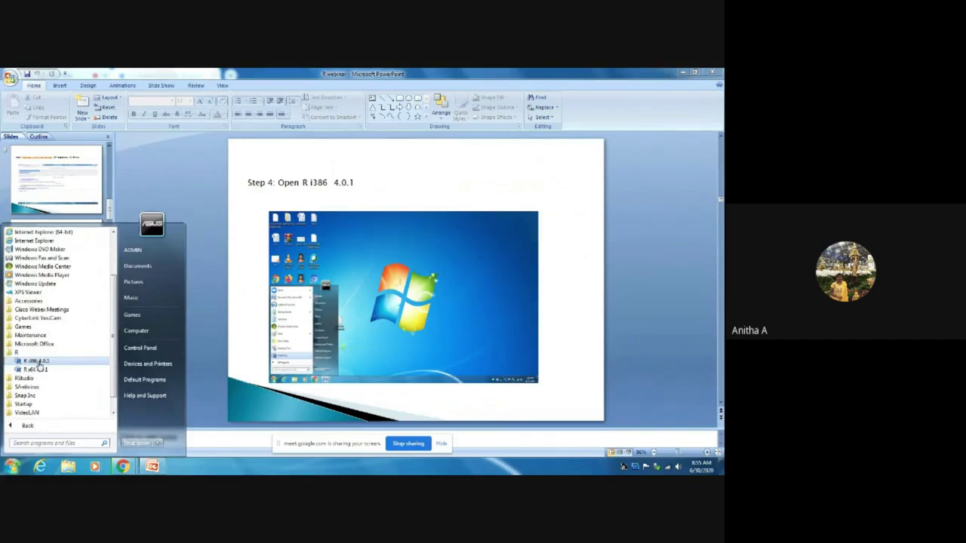
pyautogui.click(38, 362)
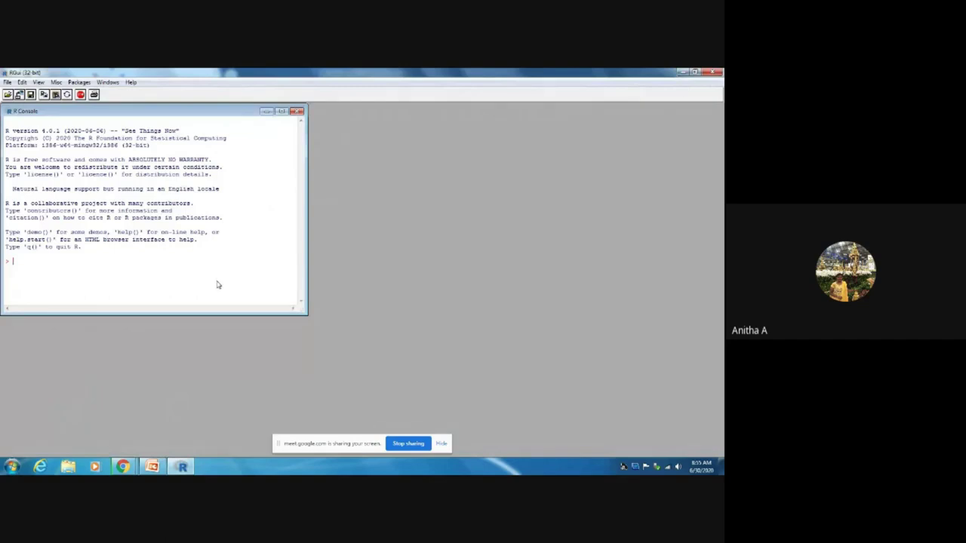
# Run print('welcome participants') in the R console
pyautogui.write('a')
pyautogui.write('rint')
pyautogui.write('(')
pyautogui.write("'welcome ")
pyautogui.write('participant')
pyautogui.write("s')")
pyautogui.press('Return')
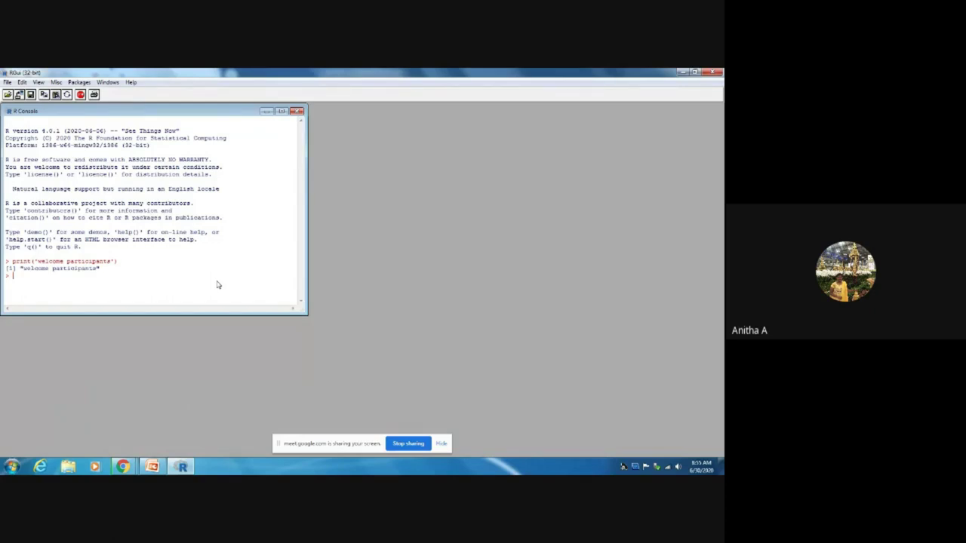
# Run print("welcome to R class") in the R console
pyautogui.write('print("')
pyautogui.write('welcome to R class")')
pyautogui.press('Return')
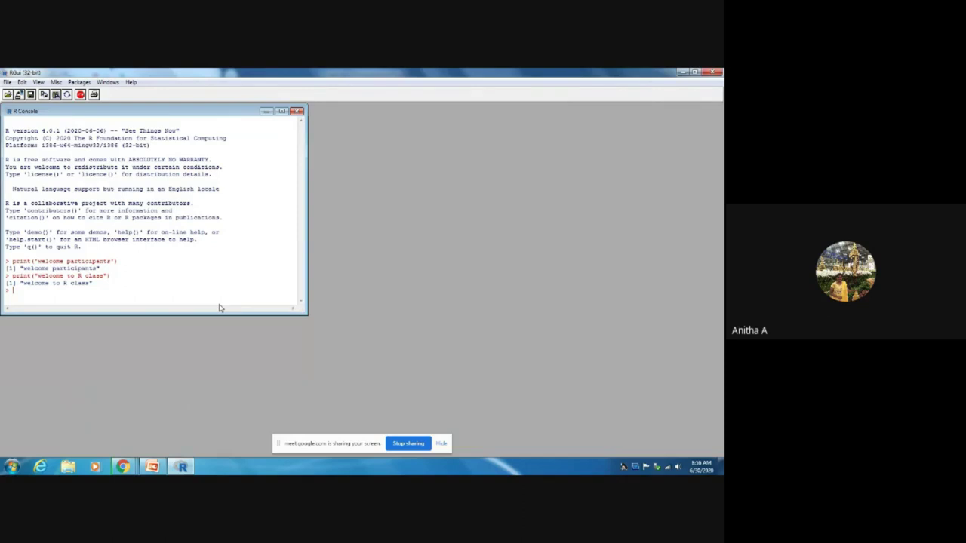
# Close R without saving the workspace image and advance the presentation to the Installation of R Studio slide
pyautogui.click(718, 73)
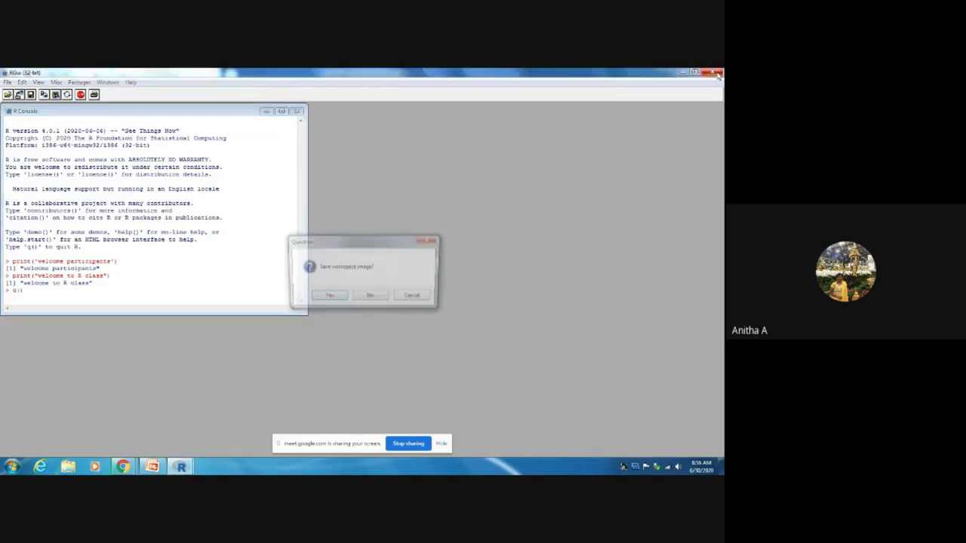
pyautogui.click(371, 298)
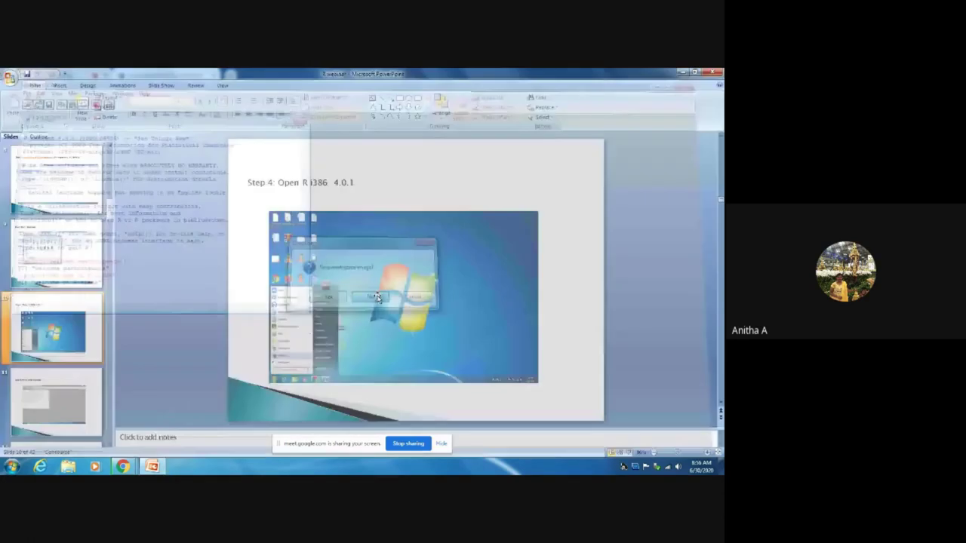
pyautogui.scroll(-1, 575, 336)
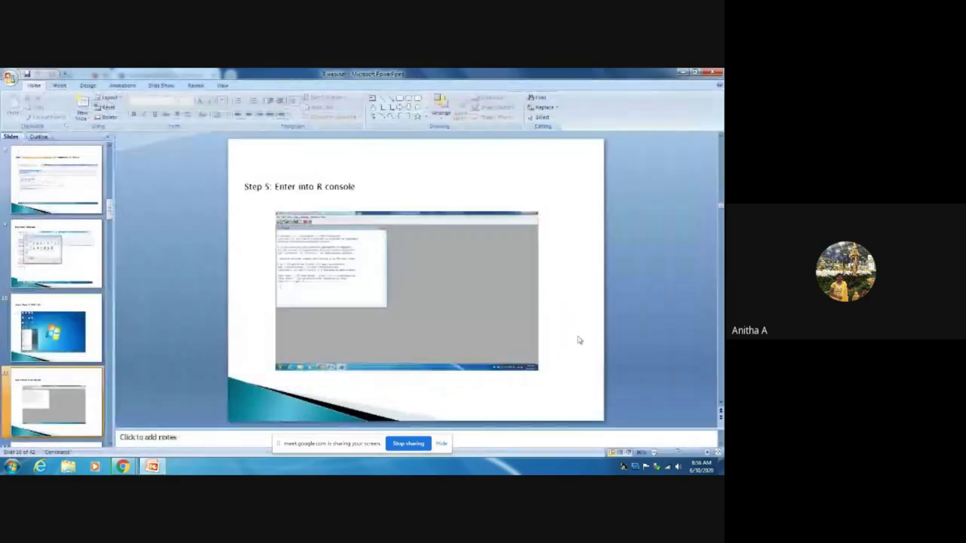
pyautogui.scroll(-1, 578, 338)
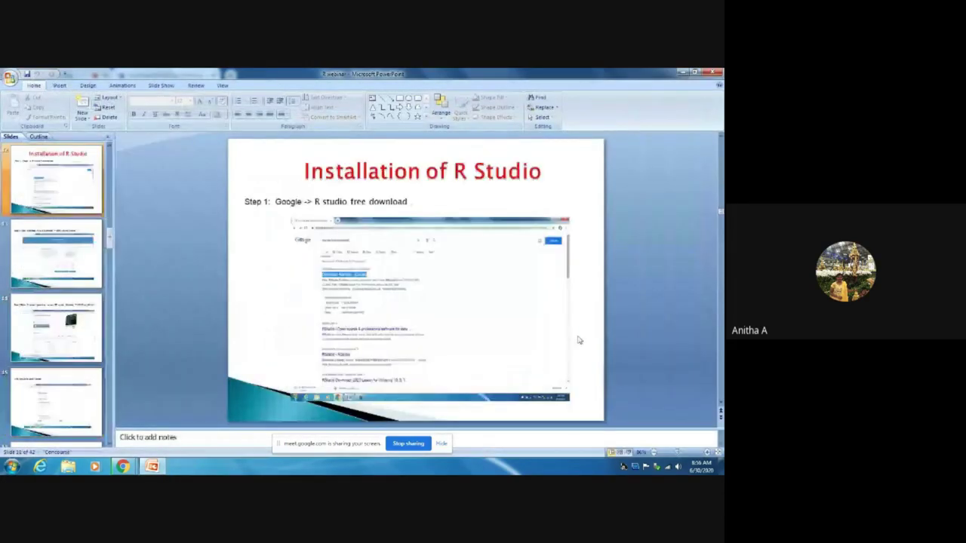
pyautogui.scroll(2, 578, 339)
pyautogui.scroll(-1, 578, 339)
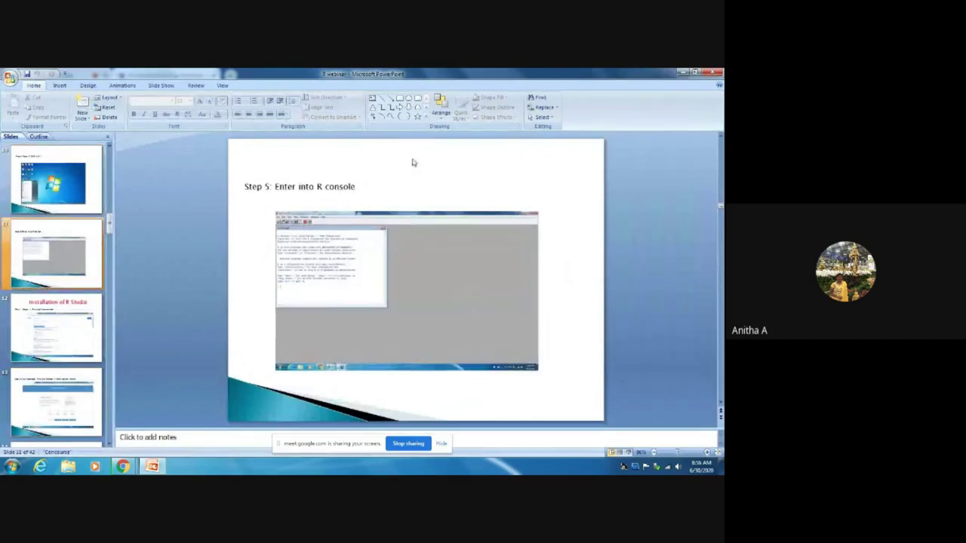
pyautogui.scroll(-1, 566, 283)
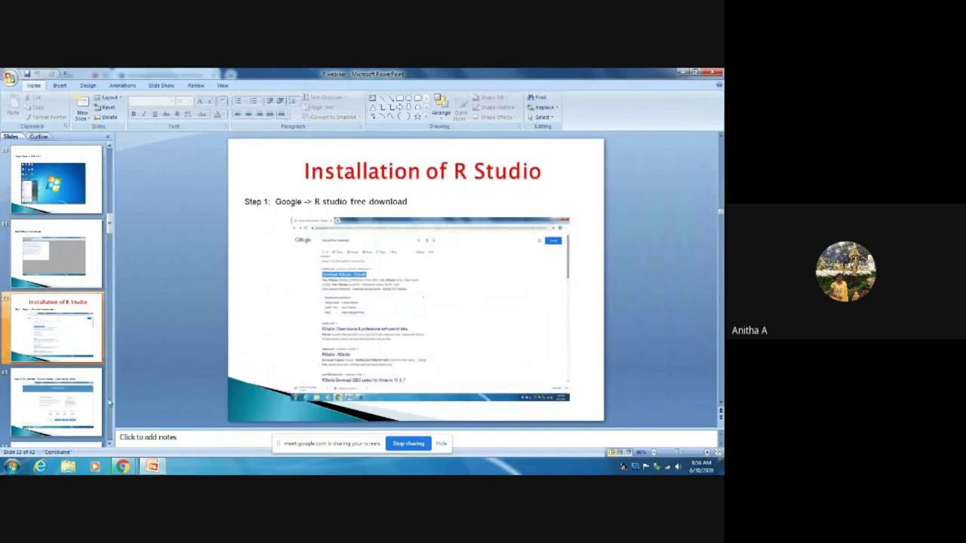
# Switch to the Chrome window with the R-4.0.2 page and cancel the paused installer download
pyautogui.moveTo(128, 468)
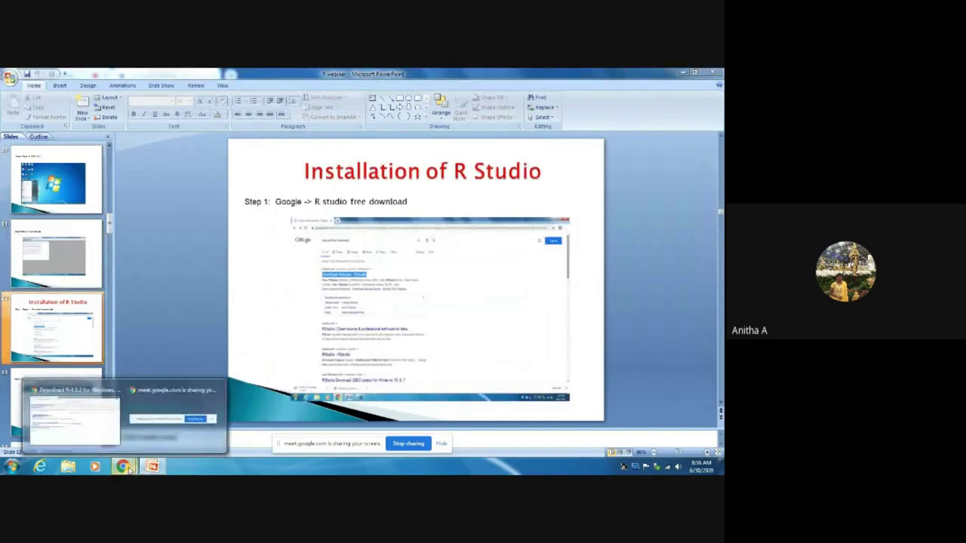
pyautogui.click(98, 439)
pyautogui.click(93, 446)
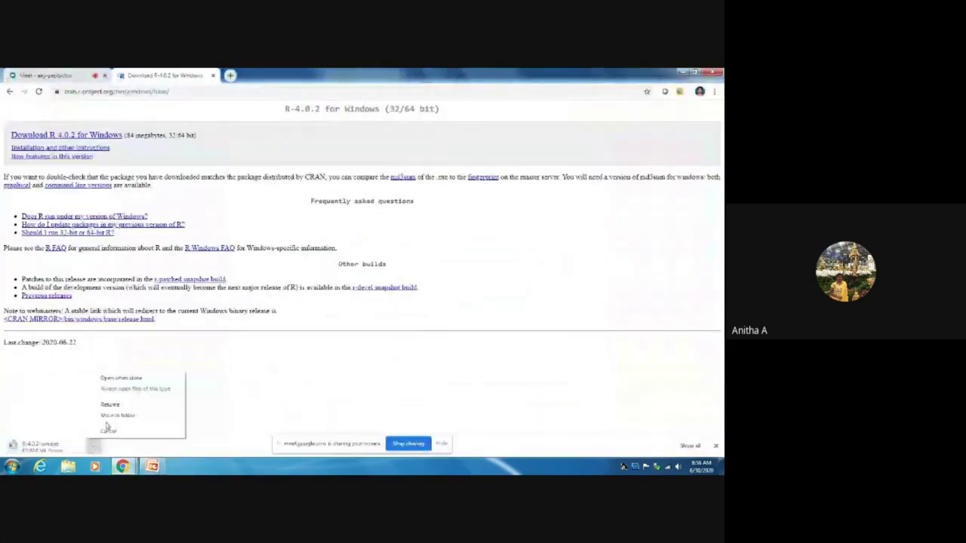
pyautogui.click(107, 429)
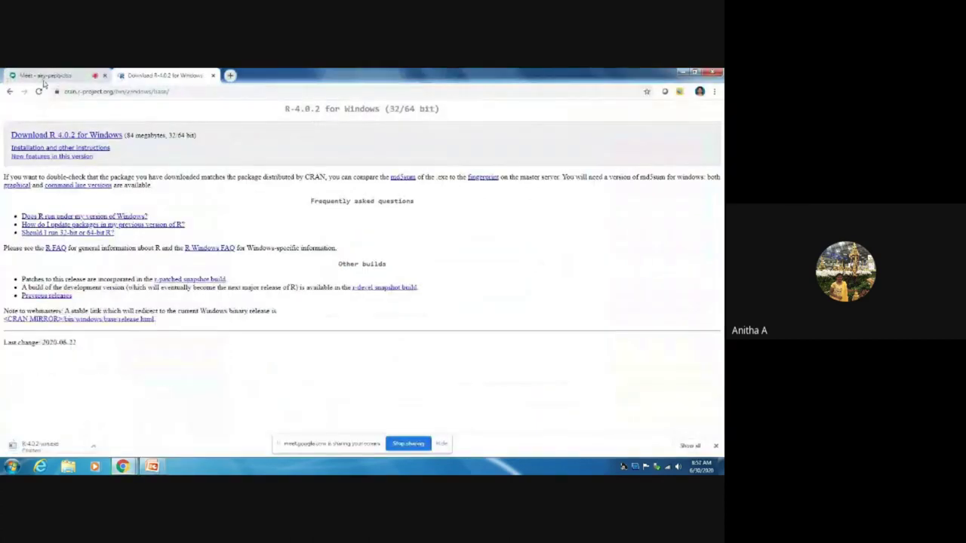
# Open google.com in place of the R-4.0.2 page and search for "rstudio free download"
pyautogui.click(175, 91)
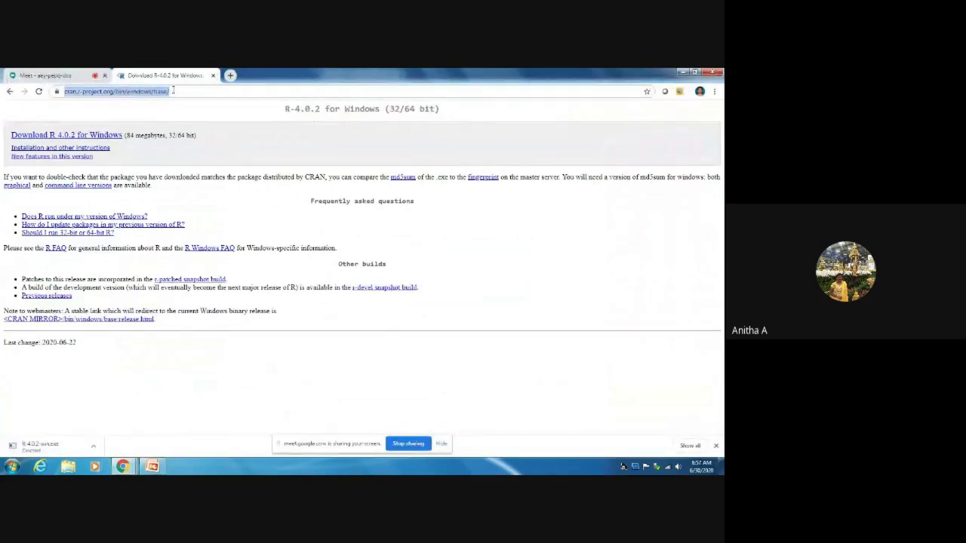
pyautogui.write('www.')
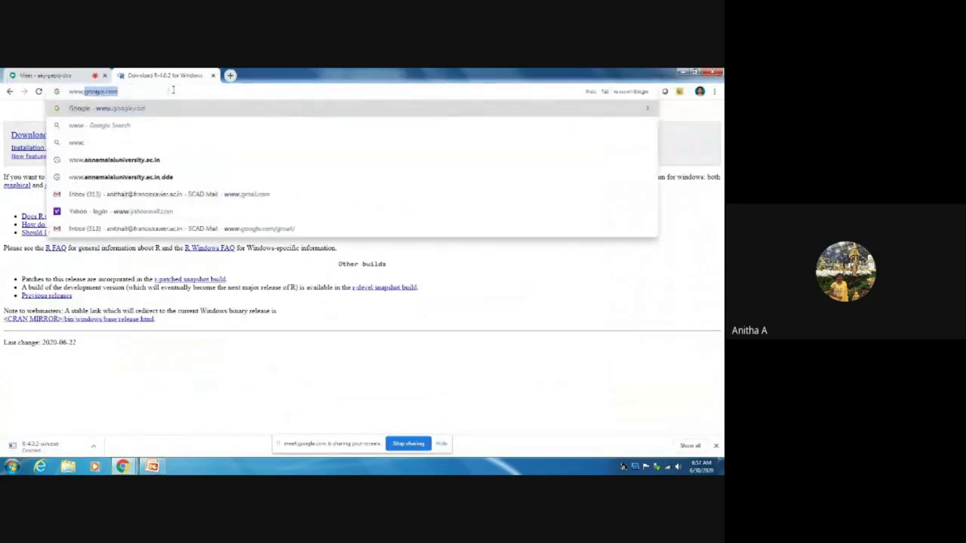
pyautogui.press('Return')
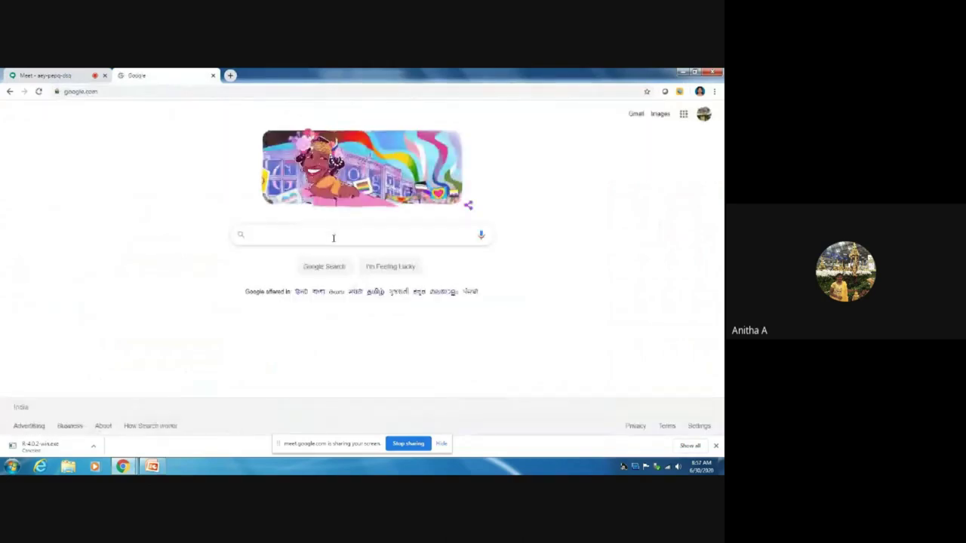
pyautogui.write('Rstudio ')
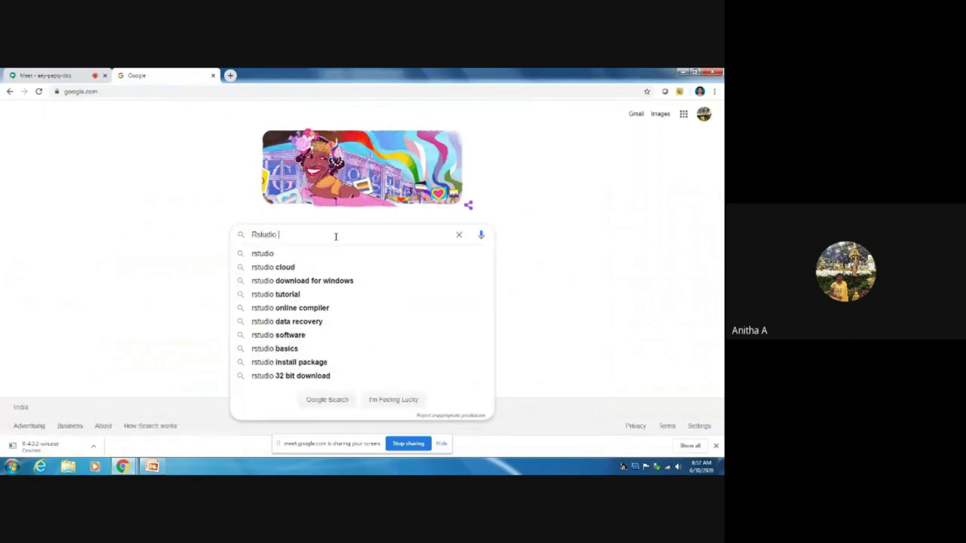
pyautogui.write('free')
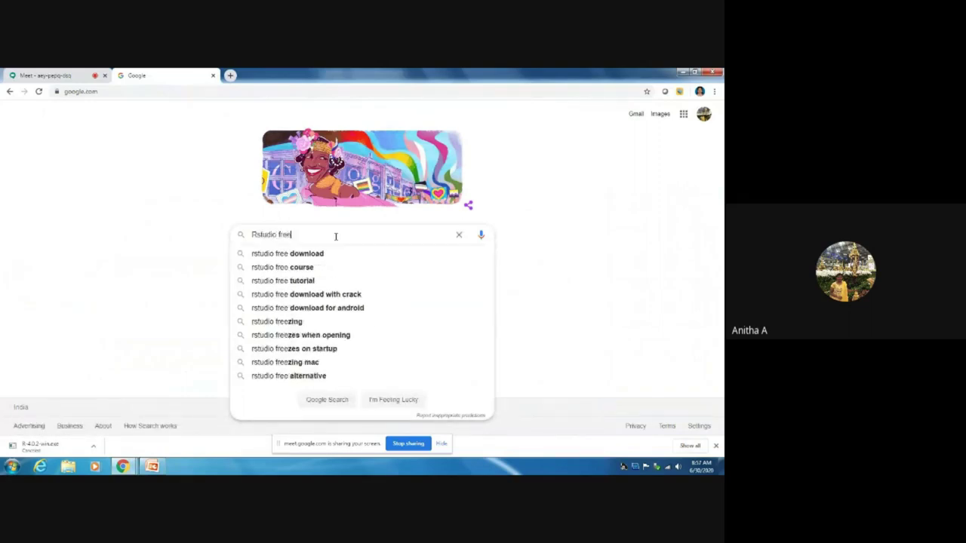
pyautogui.press('Down')
pyautogui.press('Return')
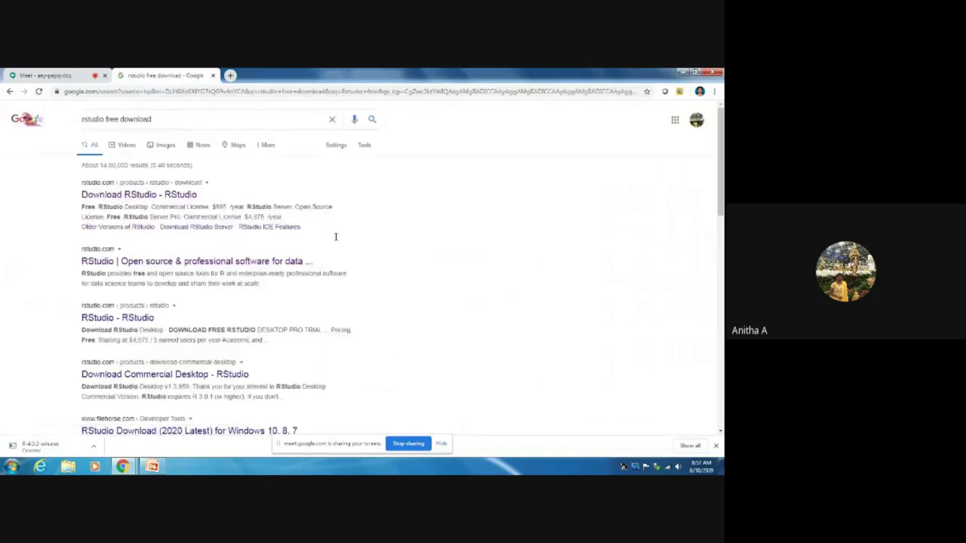
# Open the Download RStudio result and choose the free RStudio Desktop edition with the Open Source License
pyautogui.click(178, 195)
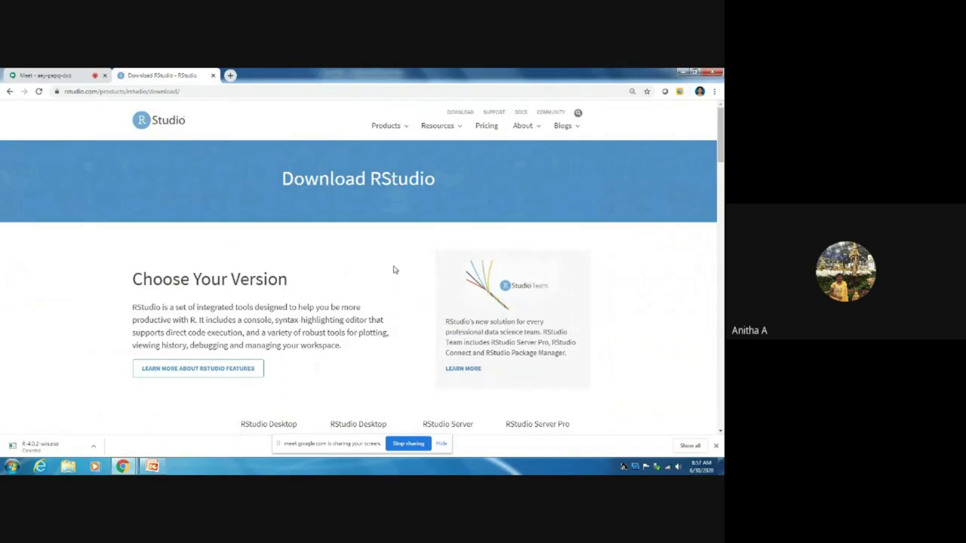
pyautogui.scroll(-1, 393, 270)
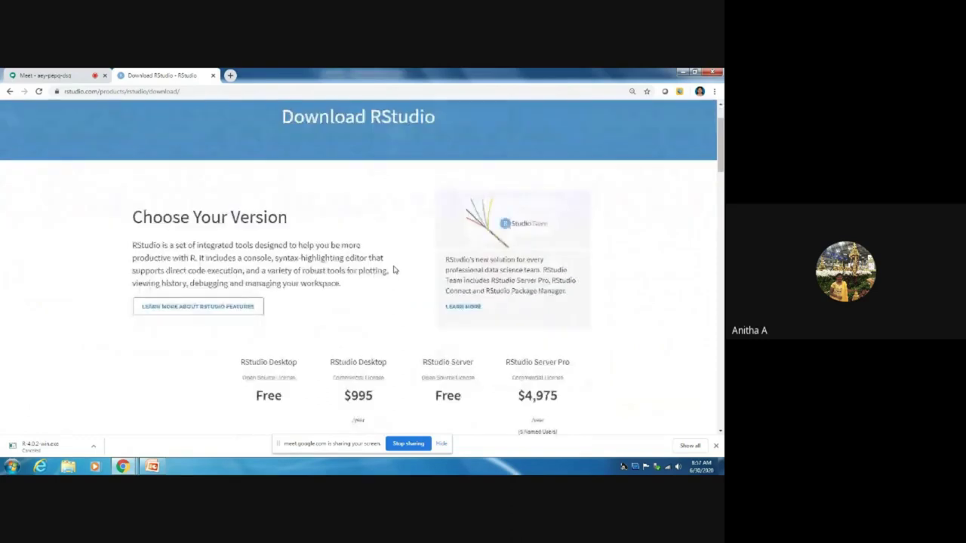
pyautogui.scroll(1, 393, 269)
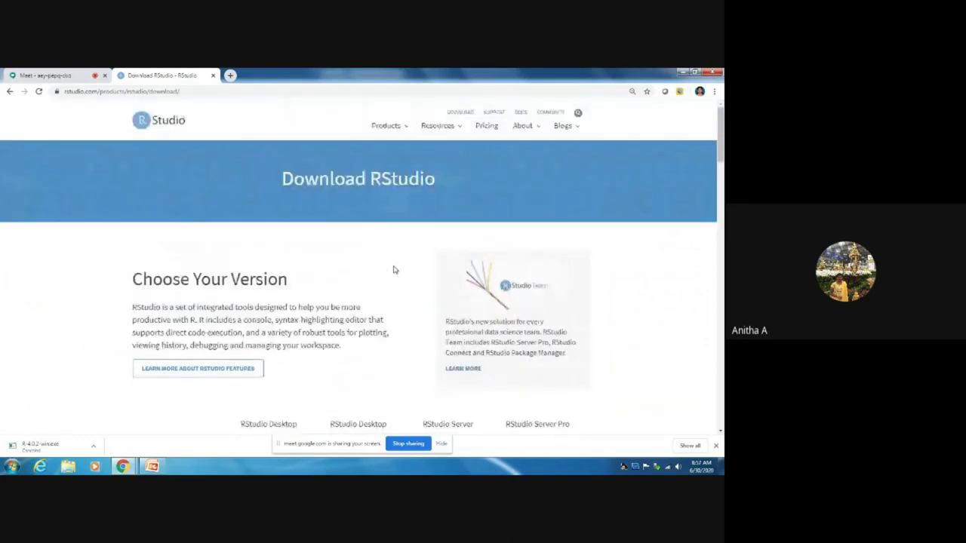
pyautogui.scroll(-1, 393, 269)
pyautogui.scroll(-1, 393, 270)
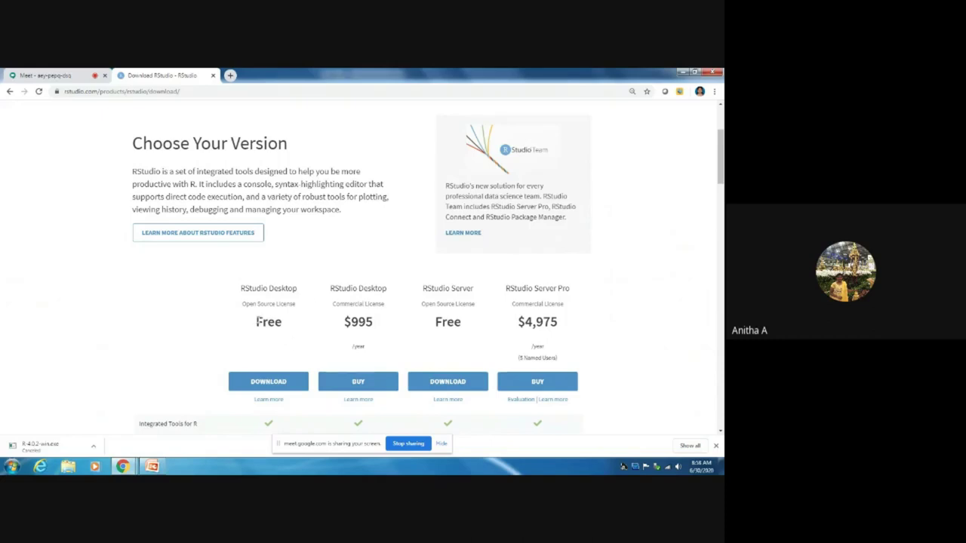
pyautogui.click(279, 386)
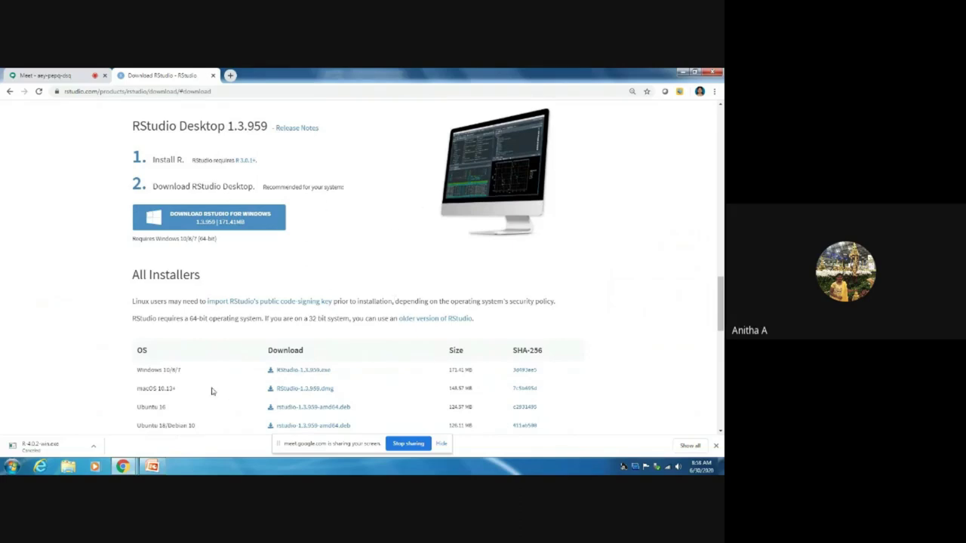
# Start downloading the Windows installer RStudio-1.3.959.exe to Local Disk (D:), and cancel the download
pyautogui.scroll(-2, 347, 300)
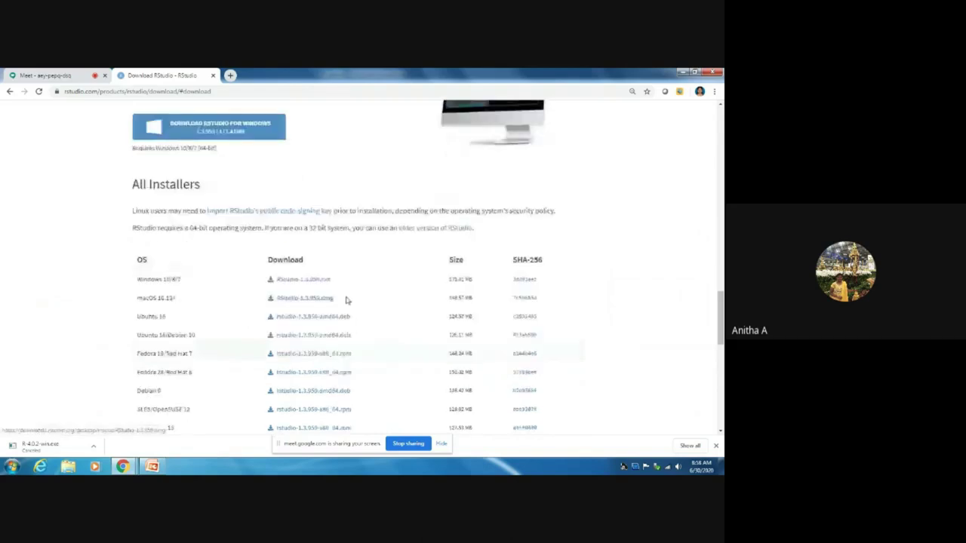
pyautogui.scroll(-1, 172, 325)
pyautogui.moveTo(133, 237); pyautogui.dragTo(303, 246)
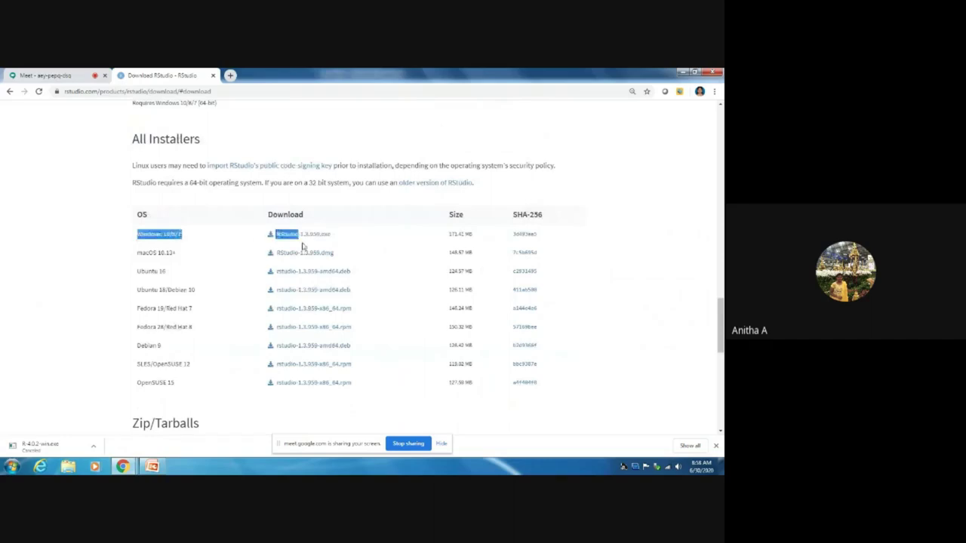
pyautogui.click(329, 108)
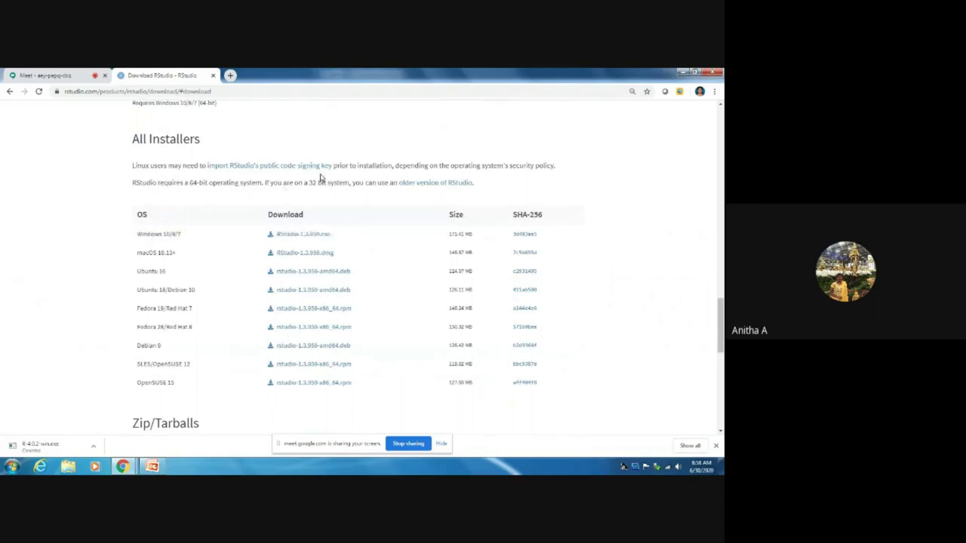
pyautogui.click(319, 235)
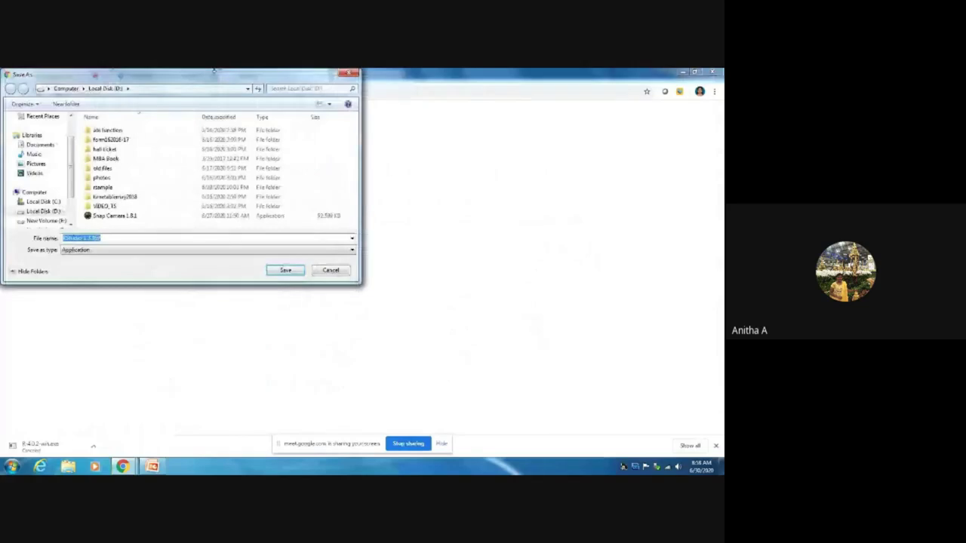
pyautogui.moveTo(214, 72); pyautogui.dragTo(329, 143)
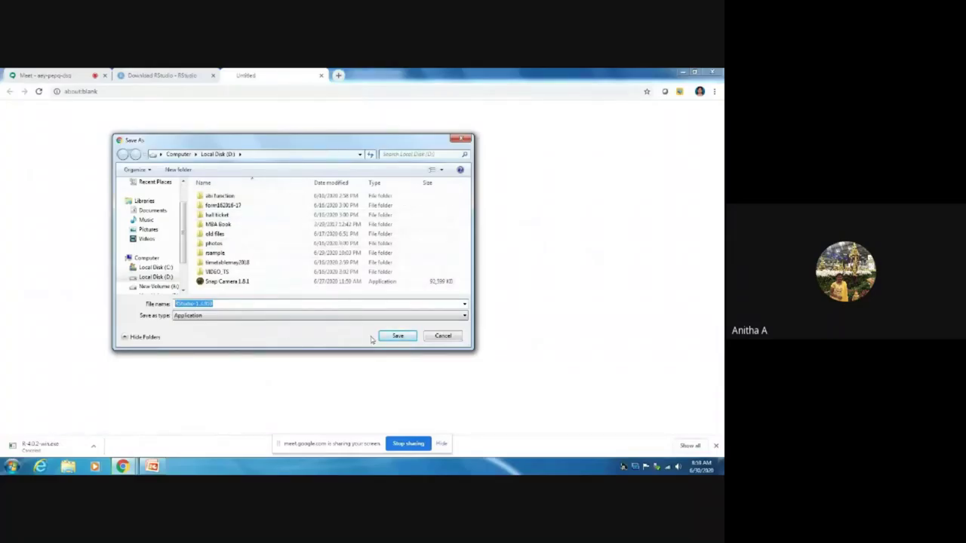
pyautogui.click(397, 336)
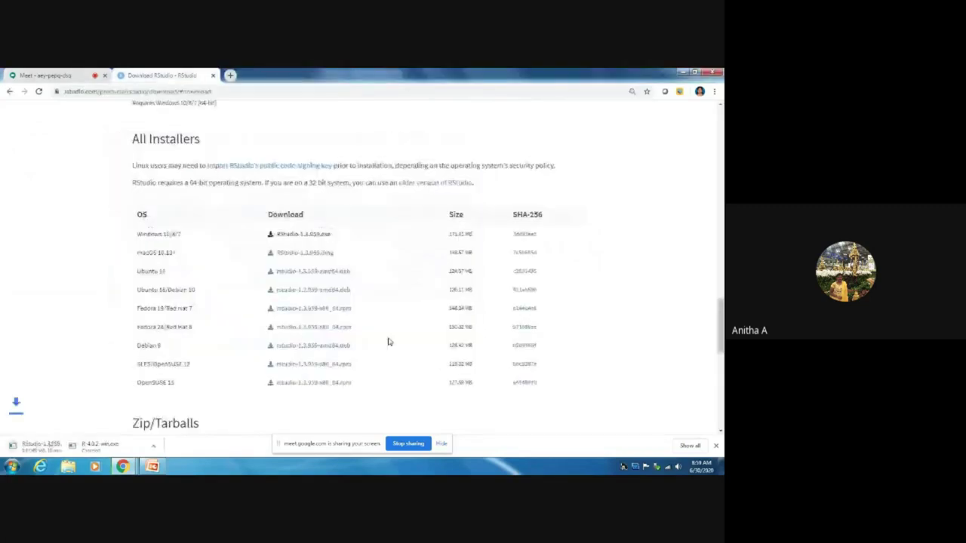
pyautogui.click(96, 449)
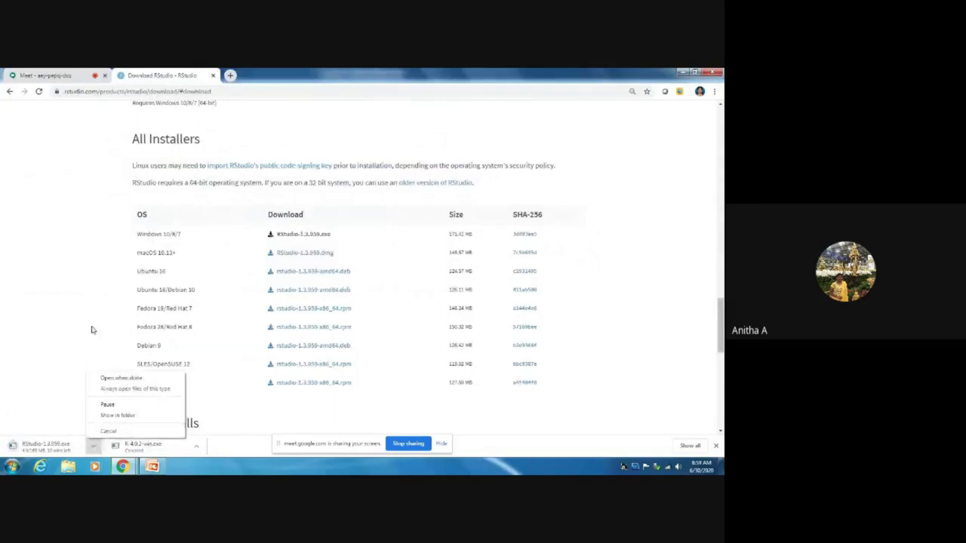
pyautogui.click(109, 432)
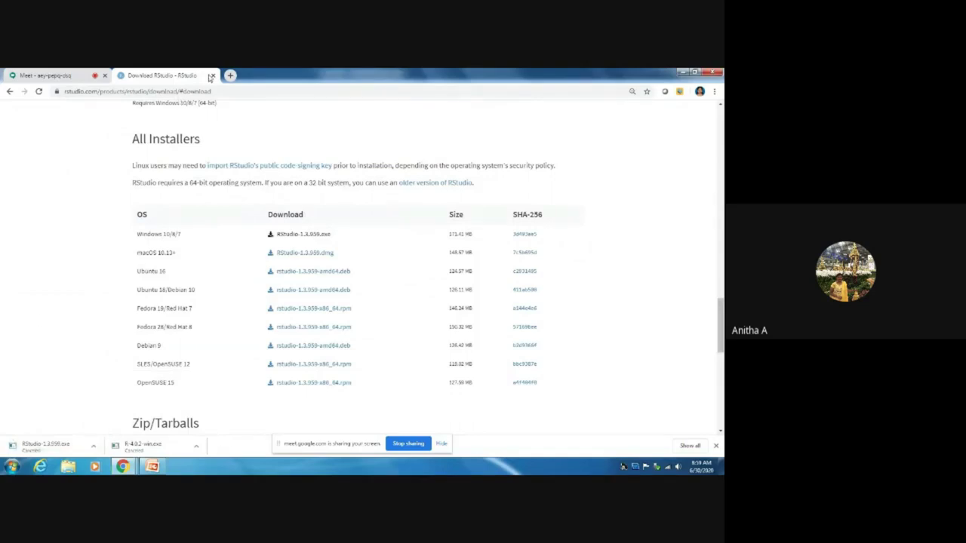
# Close the RStudio download page, switch to PowerPoint and review the slides from the 32-bit older version note to Step 5, Setup R Studio
pyautogui.click(214, 77)
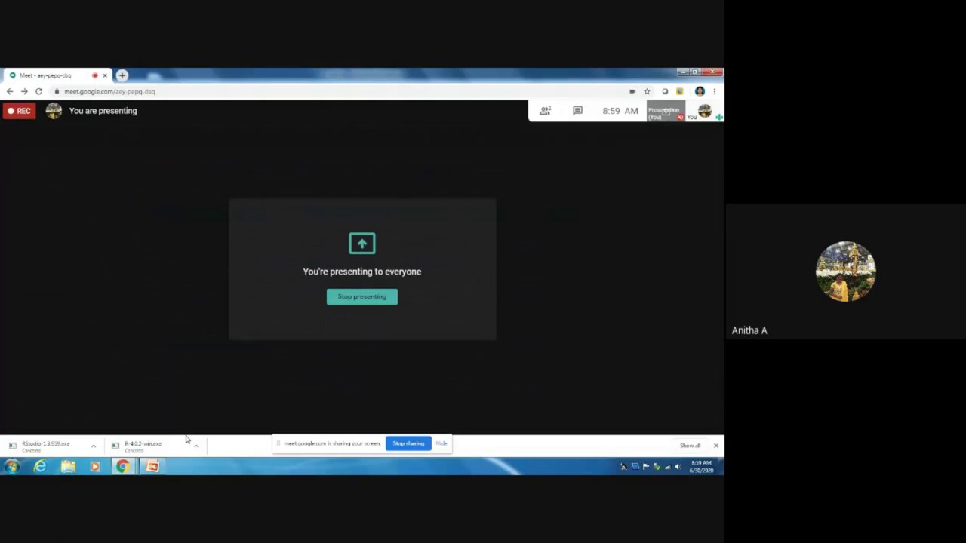
pyautogui.click(152, 466)
pyautogui.scroll(-1, 505, 268)
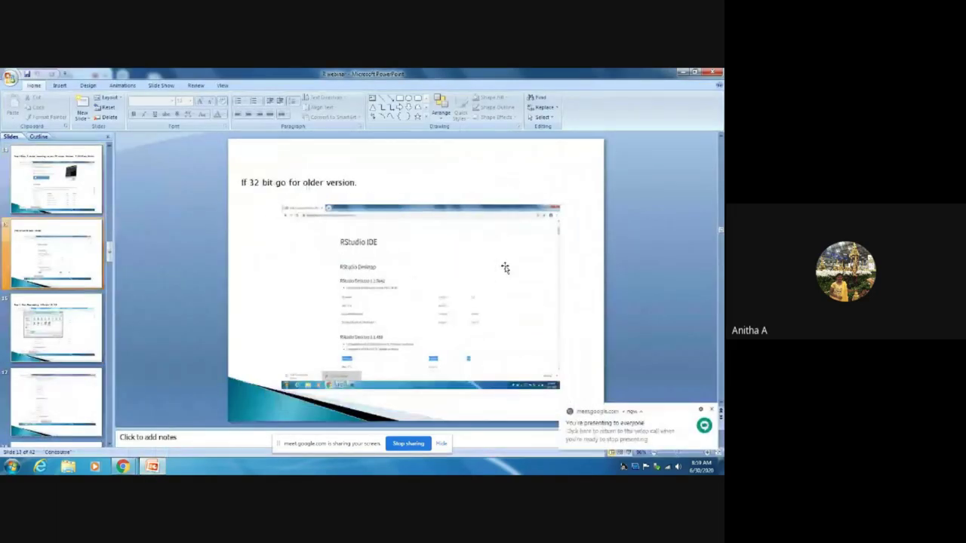
pyautogui.scroll(-1, 505, 268)
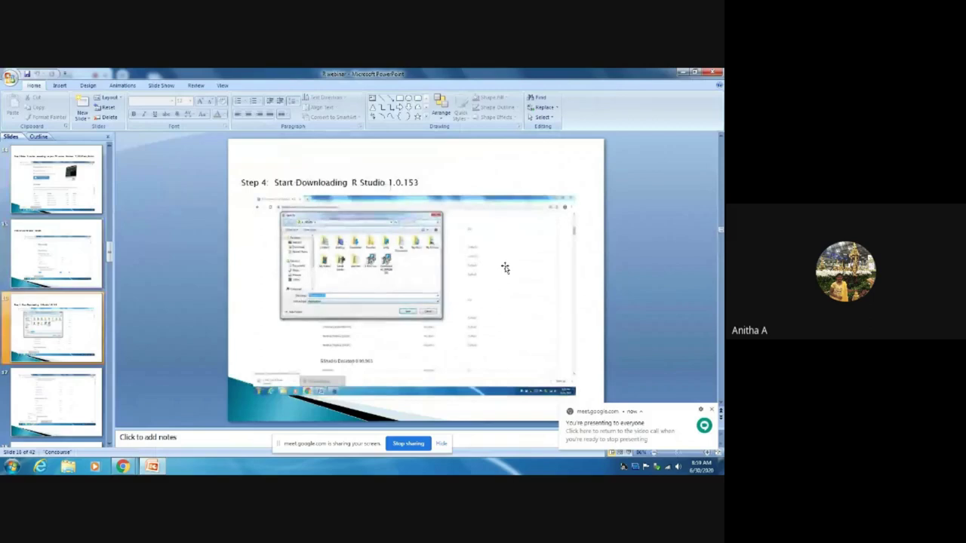
pyautogui.scroll(1, 504, 268)
pyautogui.scroll(-1, 477, 287)
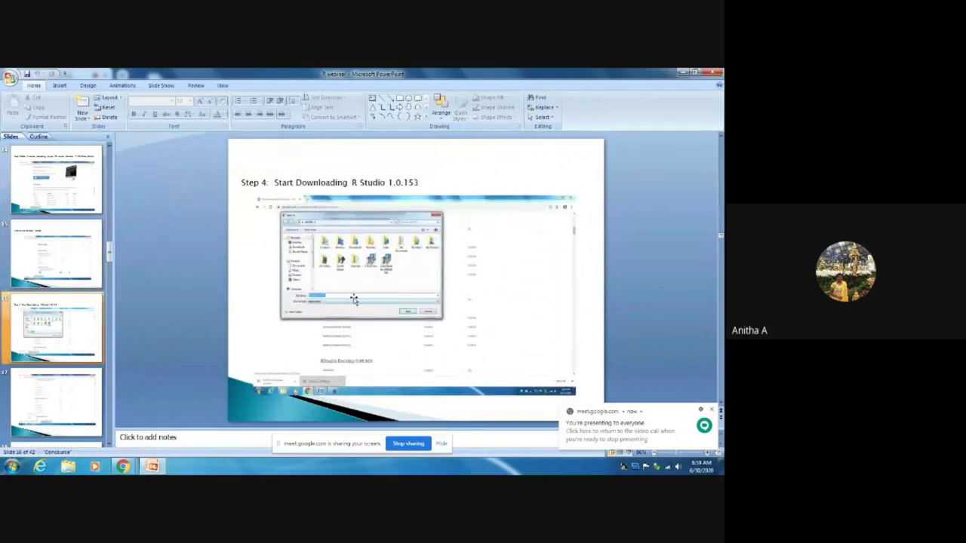
pyautogui.scroll(-1, 486, 313)
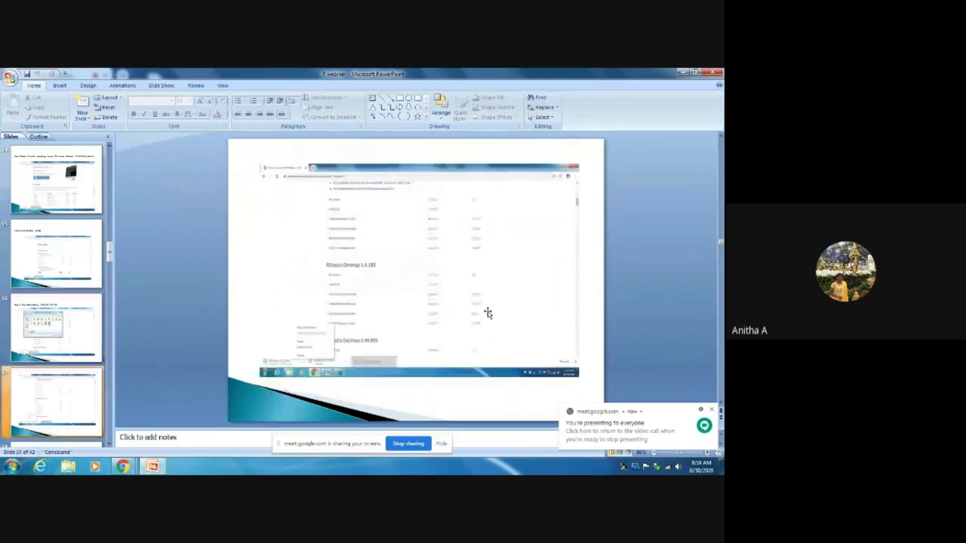
pyautogui.scroll(-1, 487, 314)
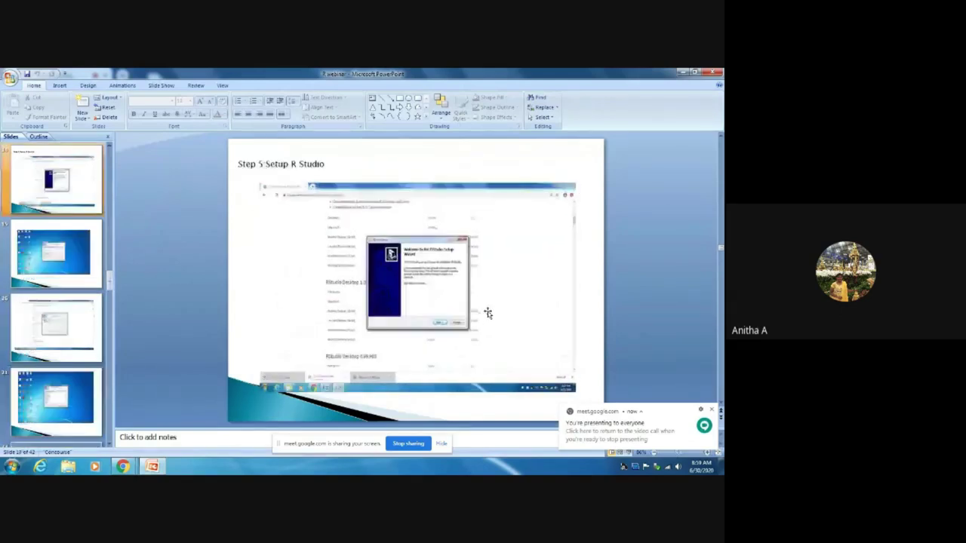
pyautogui.scroll(1, 486, 312)
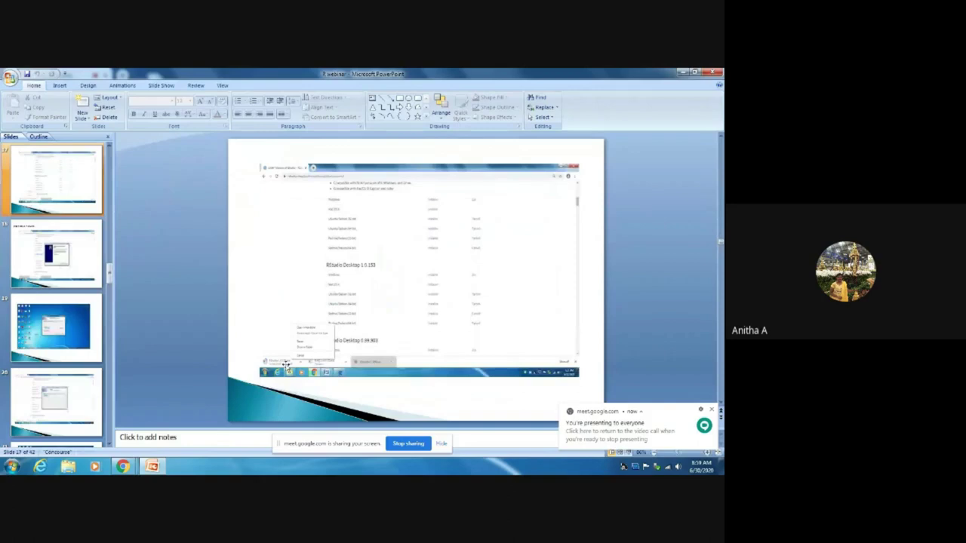
pyautogui.scroll(-1, 468, 344)
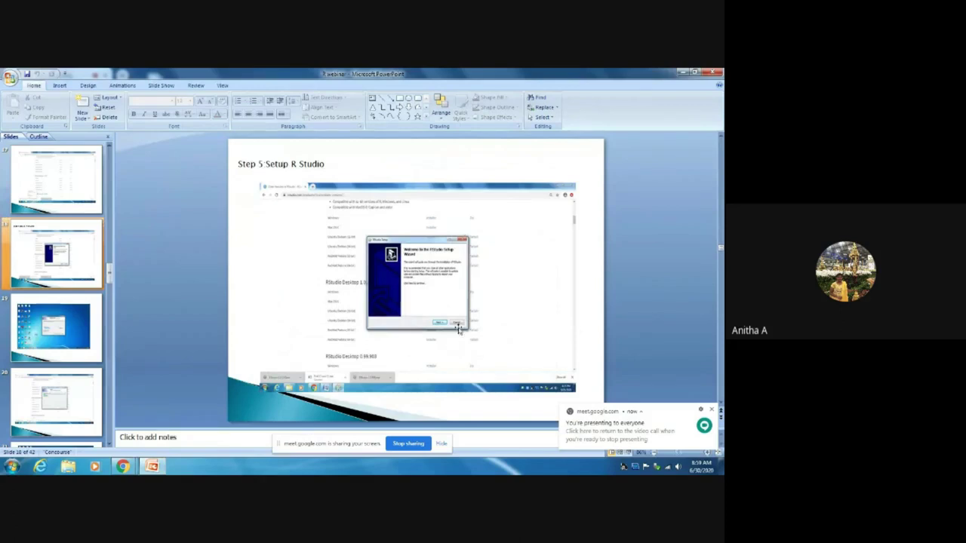
# Review the remaining RStudio setup slides through Step 6, Complete Installation, ending on the slide showing how to launch RStudio
pyautogui.scroll(-2, 495, 337)
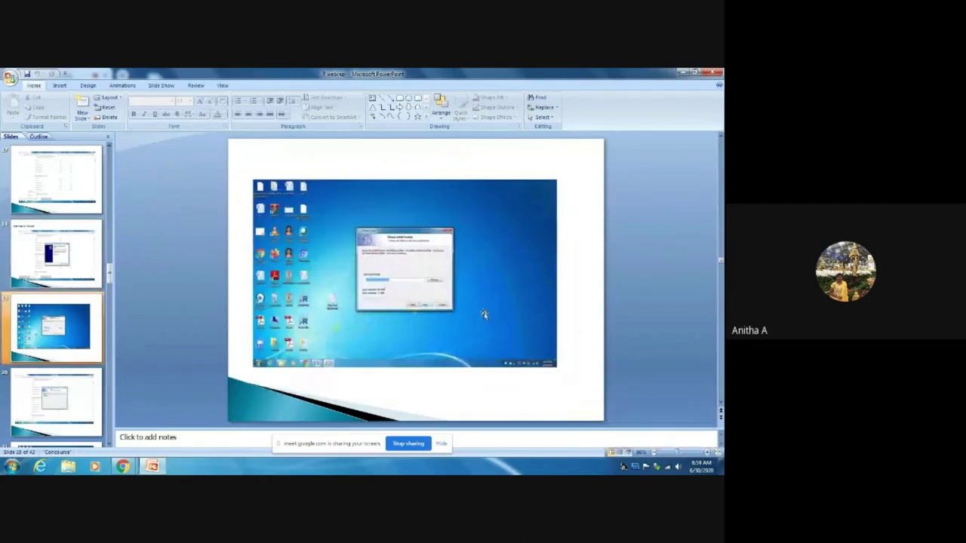
pyautogui.scroll(-2, 483, 315)
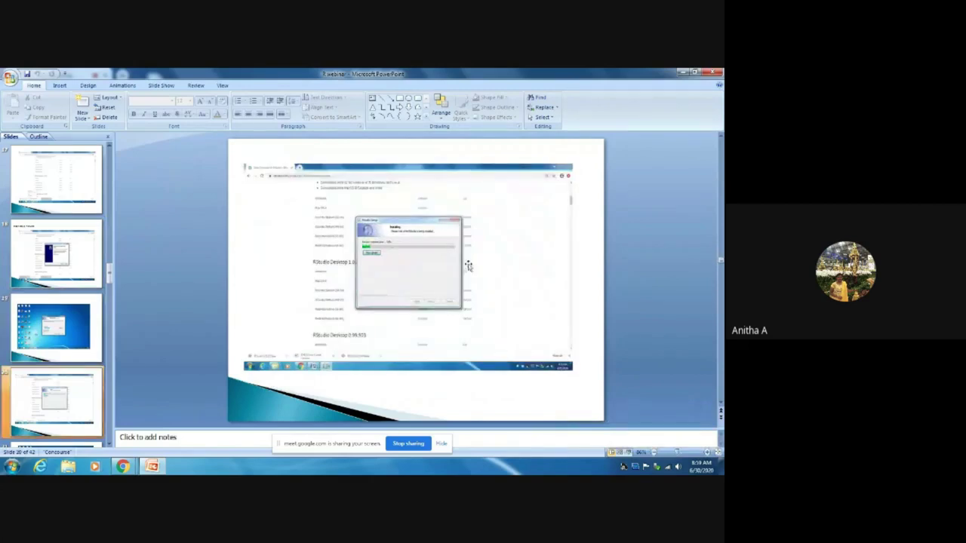
pyautogui.scroll(-2, 506, 333)
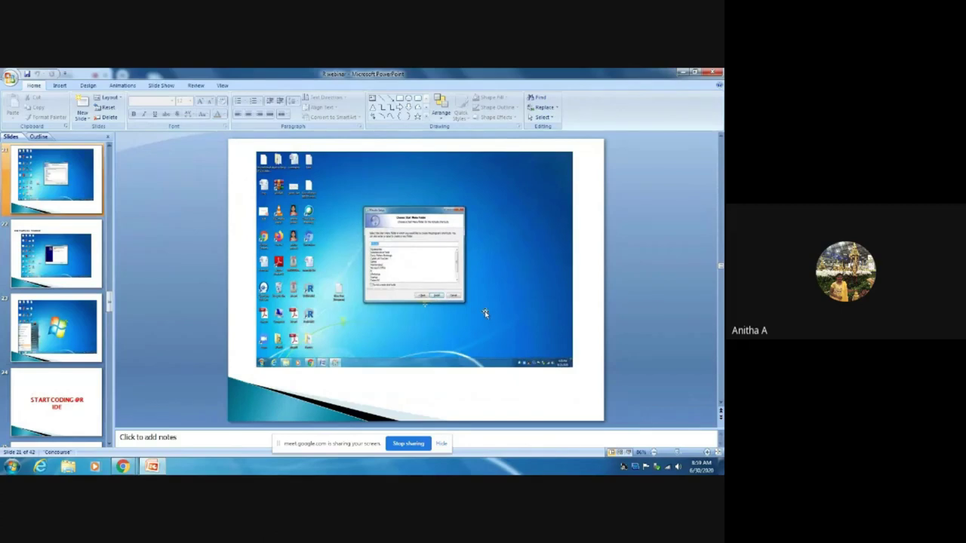
pyautogui.scroll(-1, 483, 315)
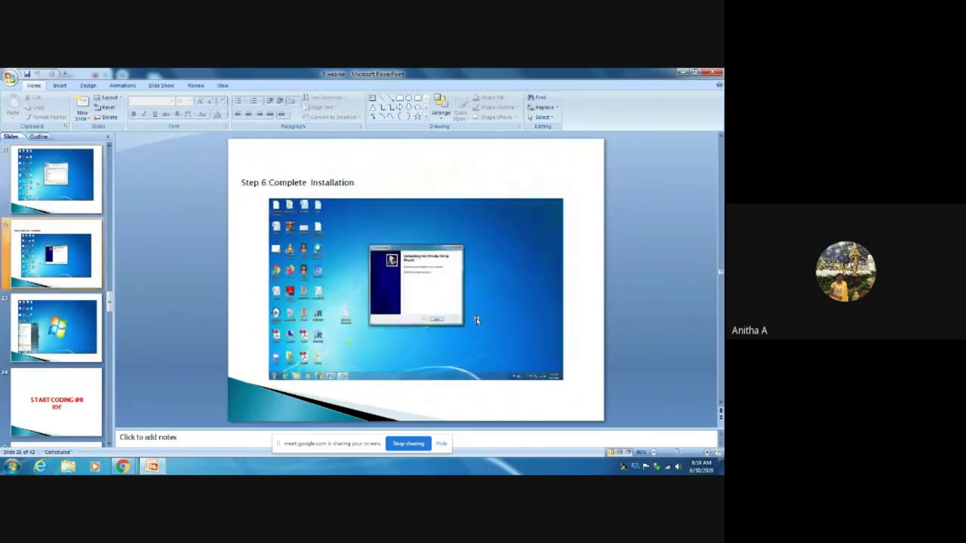
pyautogui.scroll(-1, 477, 318)
pyautogui.scroll(1, 472, 321)
pyautogui.scroll(-1, 519, 320)
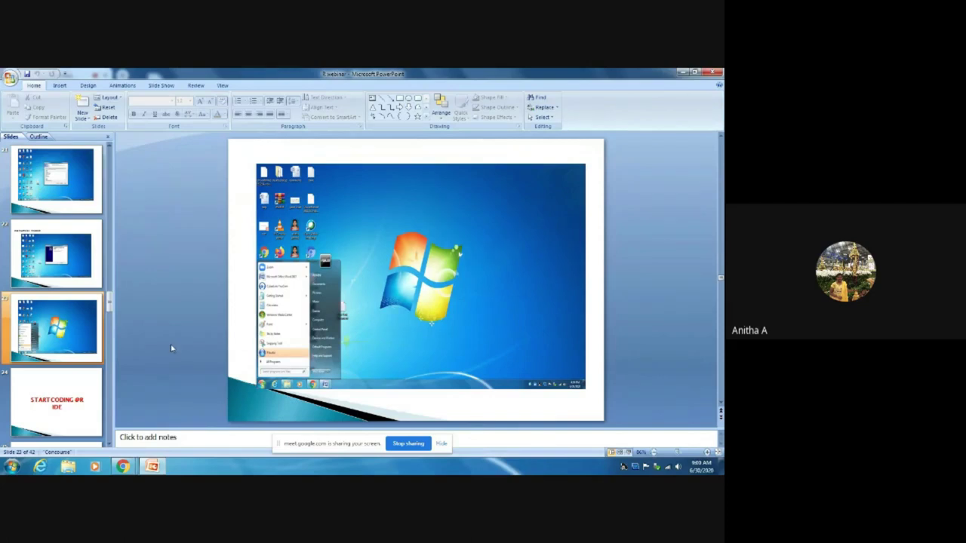
# Launch RStudio from the list of installed programs in Windows
pyautogui.click(12, 466)
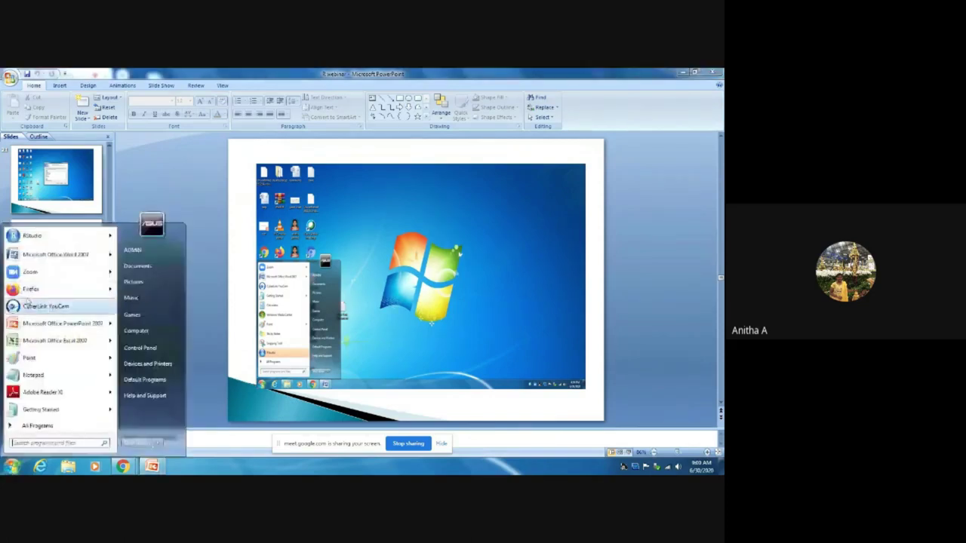
pyautogui.moveTo(38, 236)
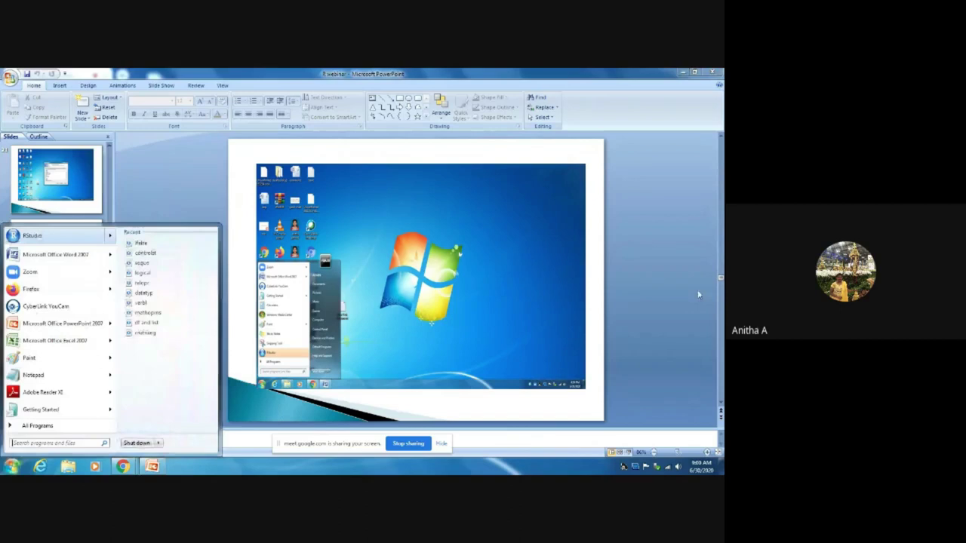
pyautogui.click(698, 295)
pyautogui.click(11, 467)
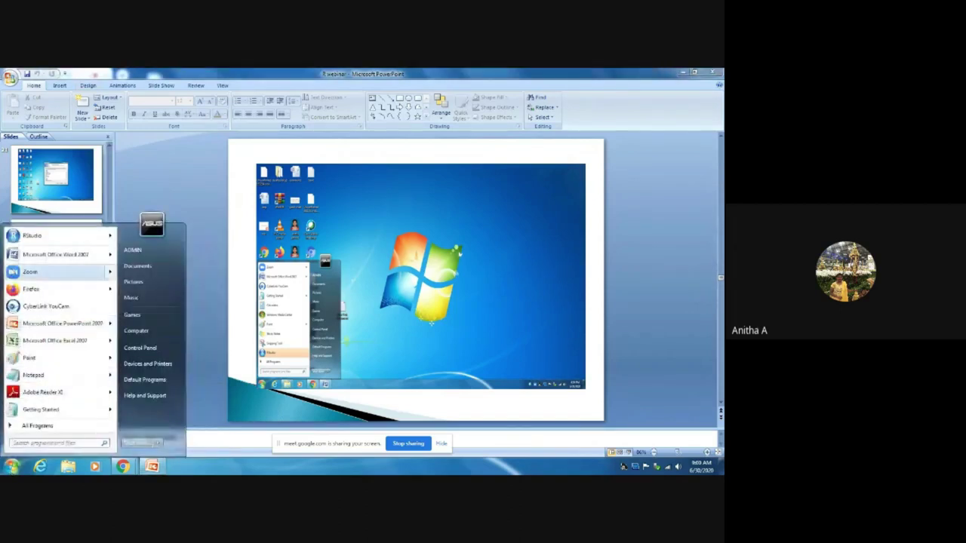
pyautogui.moveTo(90, 237)
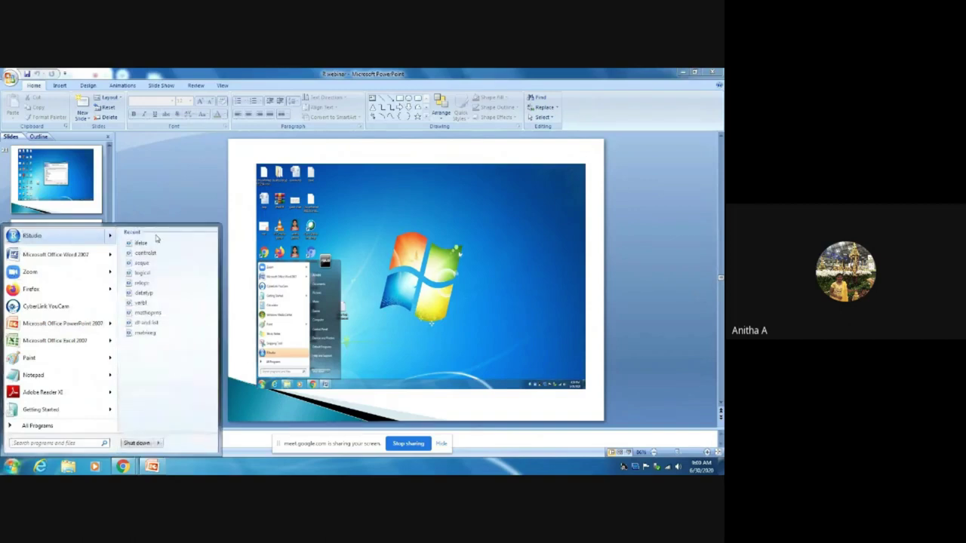
pyautogui.click(62, 238)
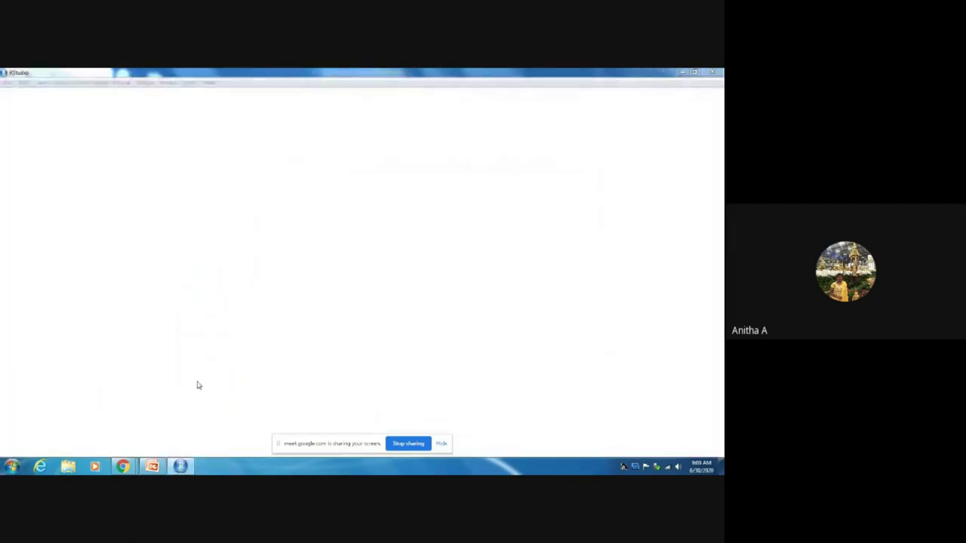
# Switch to the PowerPoint presentation and show the START CODING @R IDE slide
pyautogui.moveTo(151, 466)
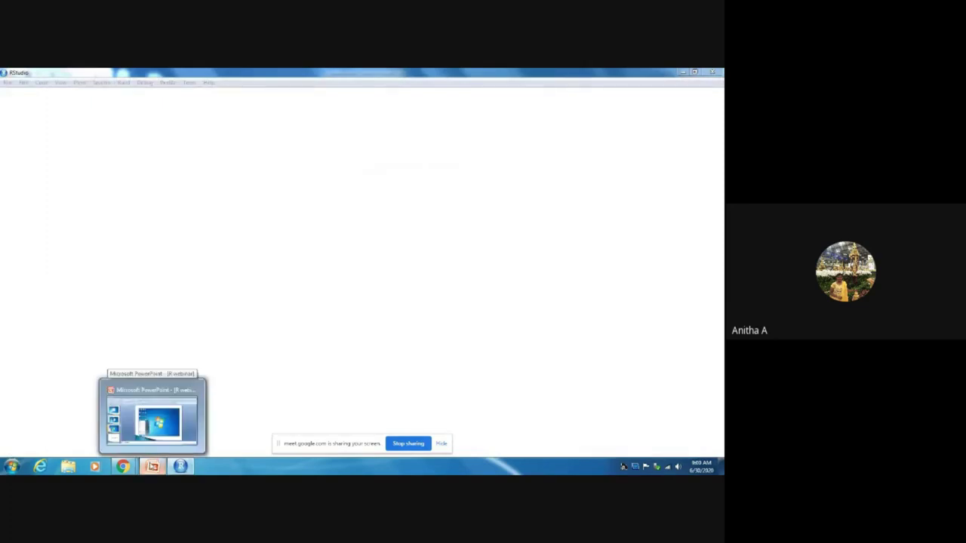
pyautogui.click(151, 467)
pyautogui.scroll(-1, 576, 318)
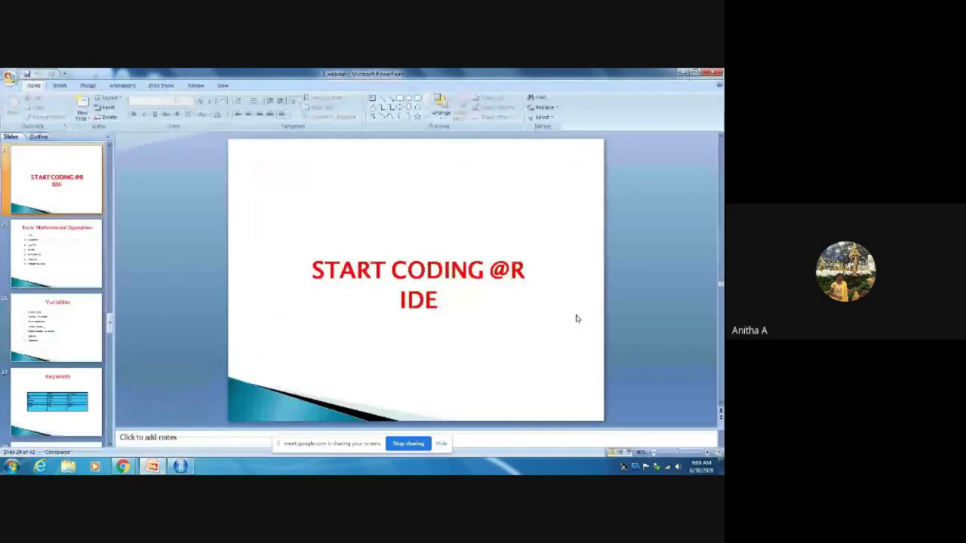
# Return to RStudio and close the four previously saved scripts, keeping only the blank untitled script open
pyautogui.click(181, 464)
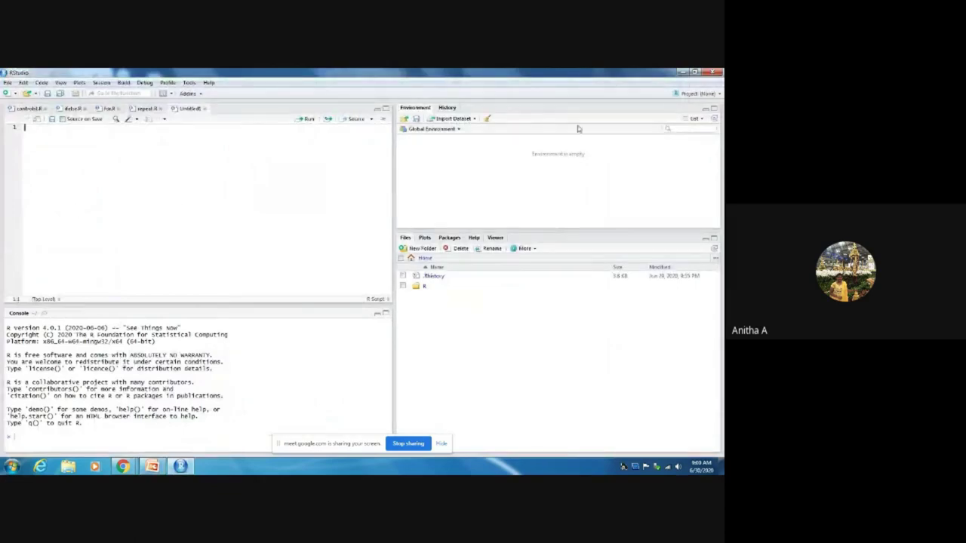
pyautogui.click(44, 109)
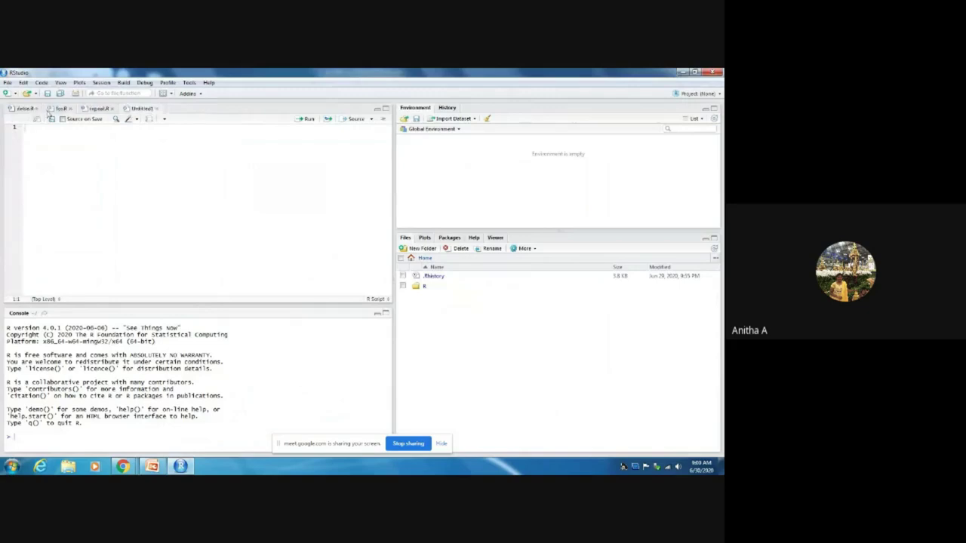
pyautogui.click(36, 108)
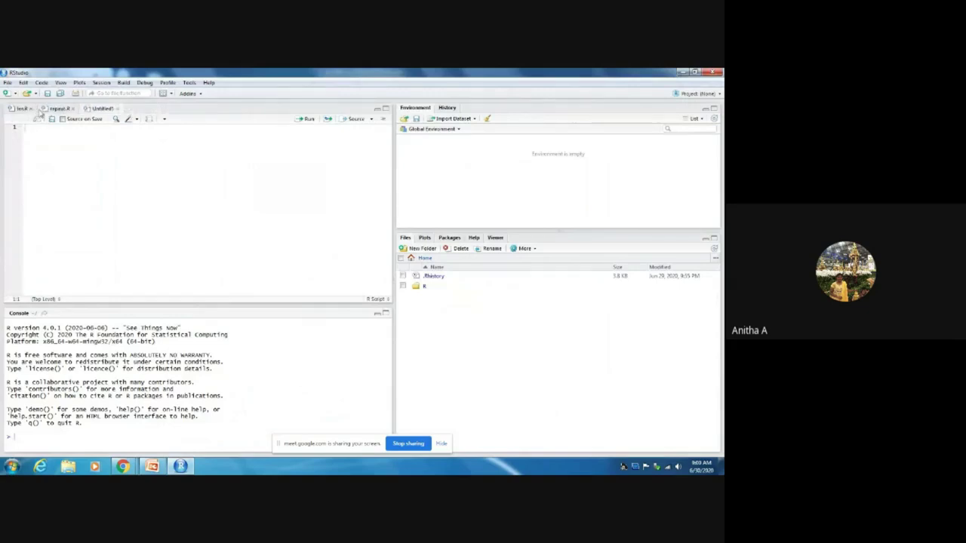
pyautogui.click(31, 109)
pyautogui.click(41, 109)
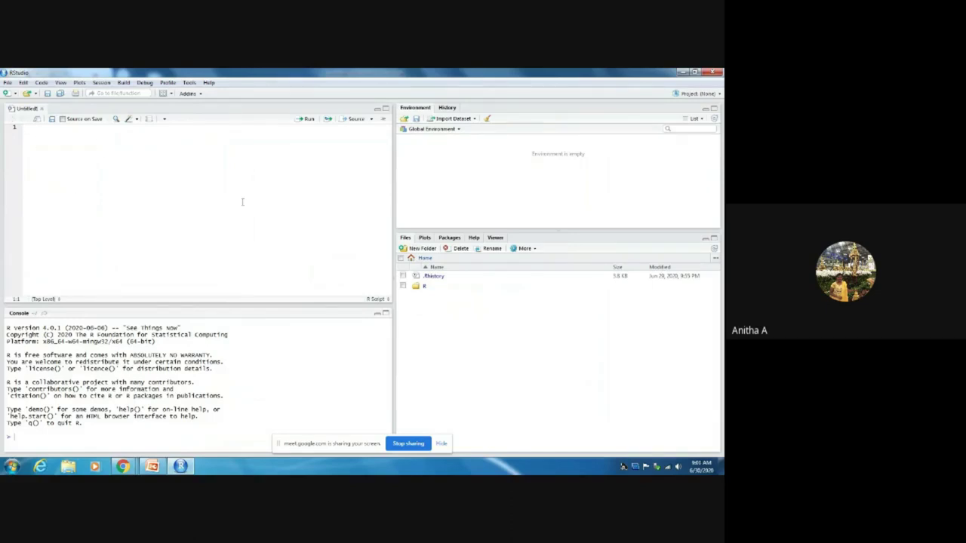
# Examine the RStudio layout: the console's startup text, the environment, the home folder files and the plots area
pyautogui.moveTo(61, 341); pyautogui.dragTo(153, 435)
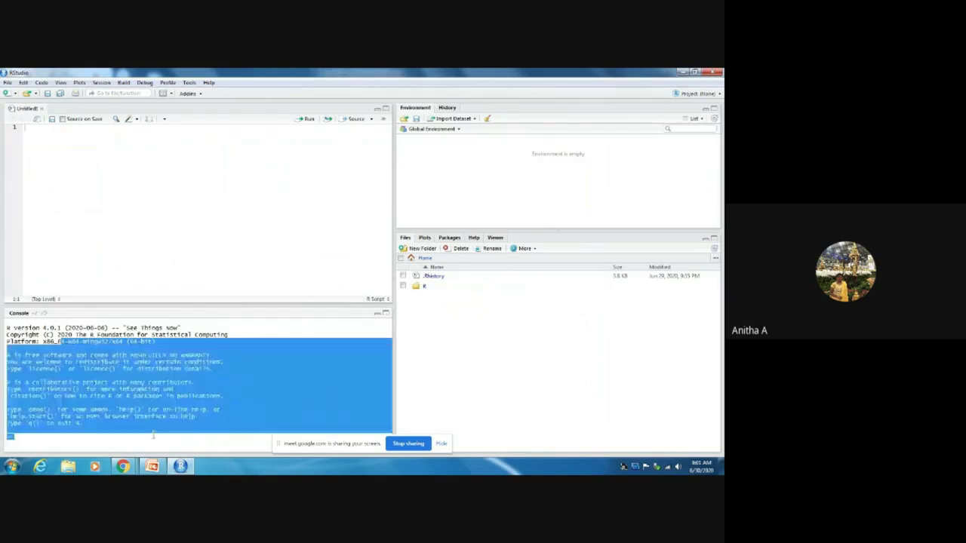
pyautogui.click(244, 393)
pyautogui.moveTo(243, 394); pyautogui.dragTo(329, 379)
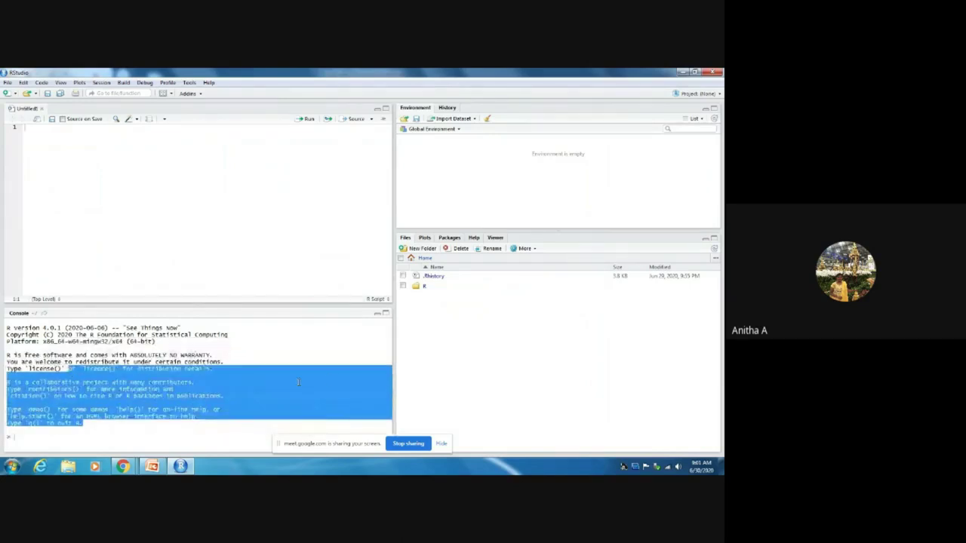
pyautogui.click(528, 164)
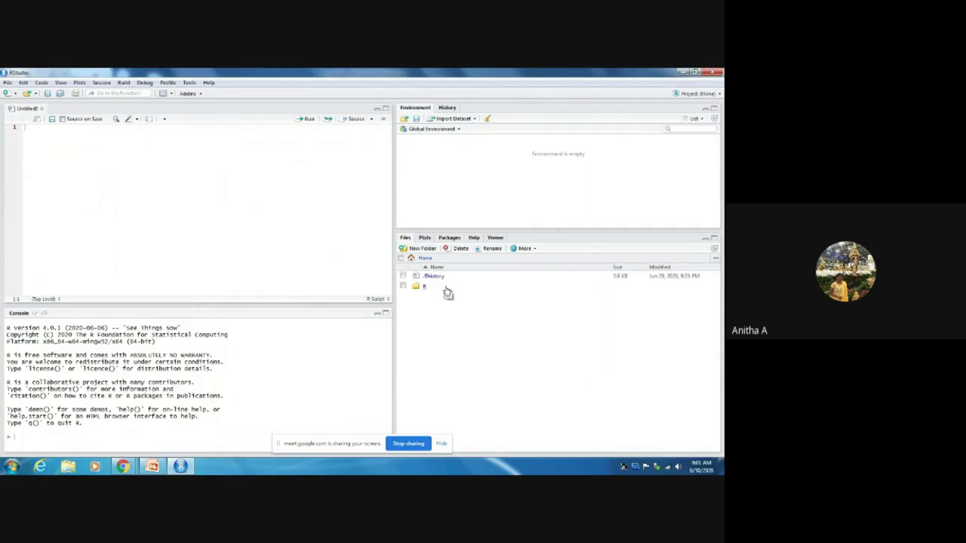
pyautogui.click(429, 240)
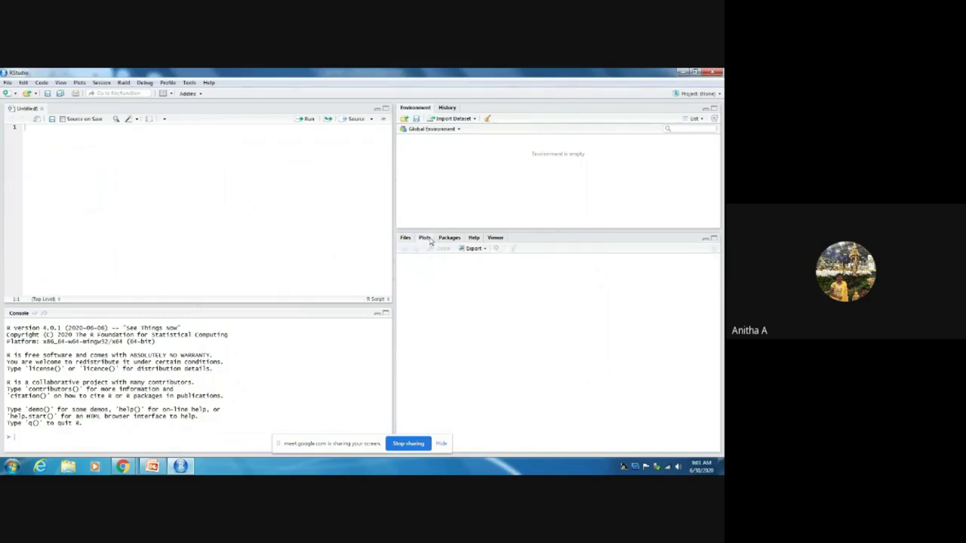